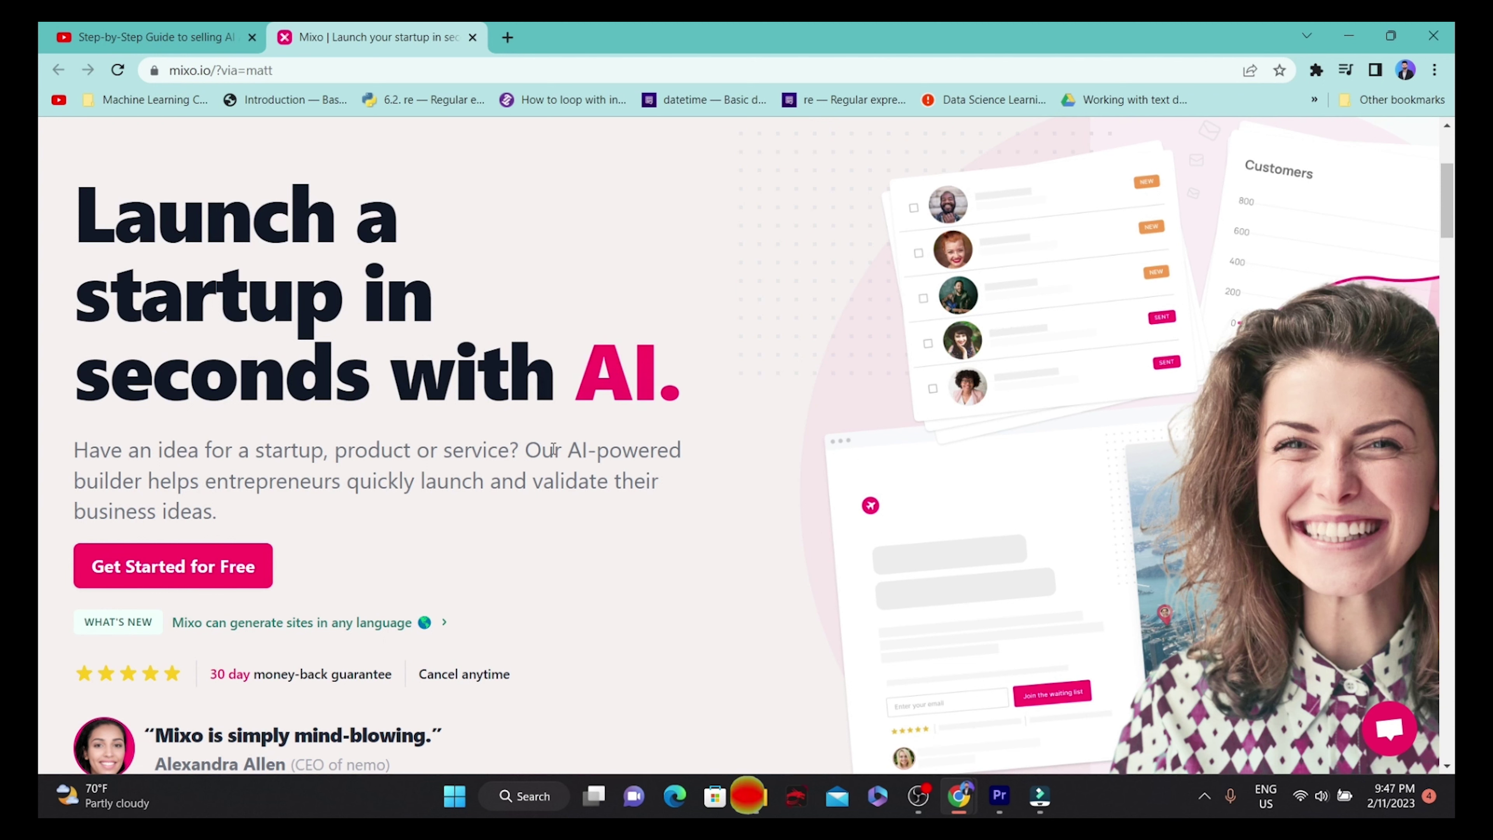
# Start a new site and fill the idea box with the example high-end sunglasses and accessories rental idea.
pyautogui.scroll(5, 1251, 226)
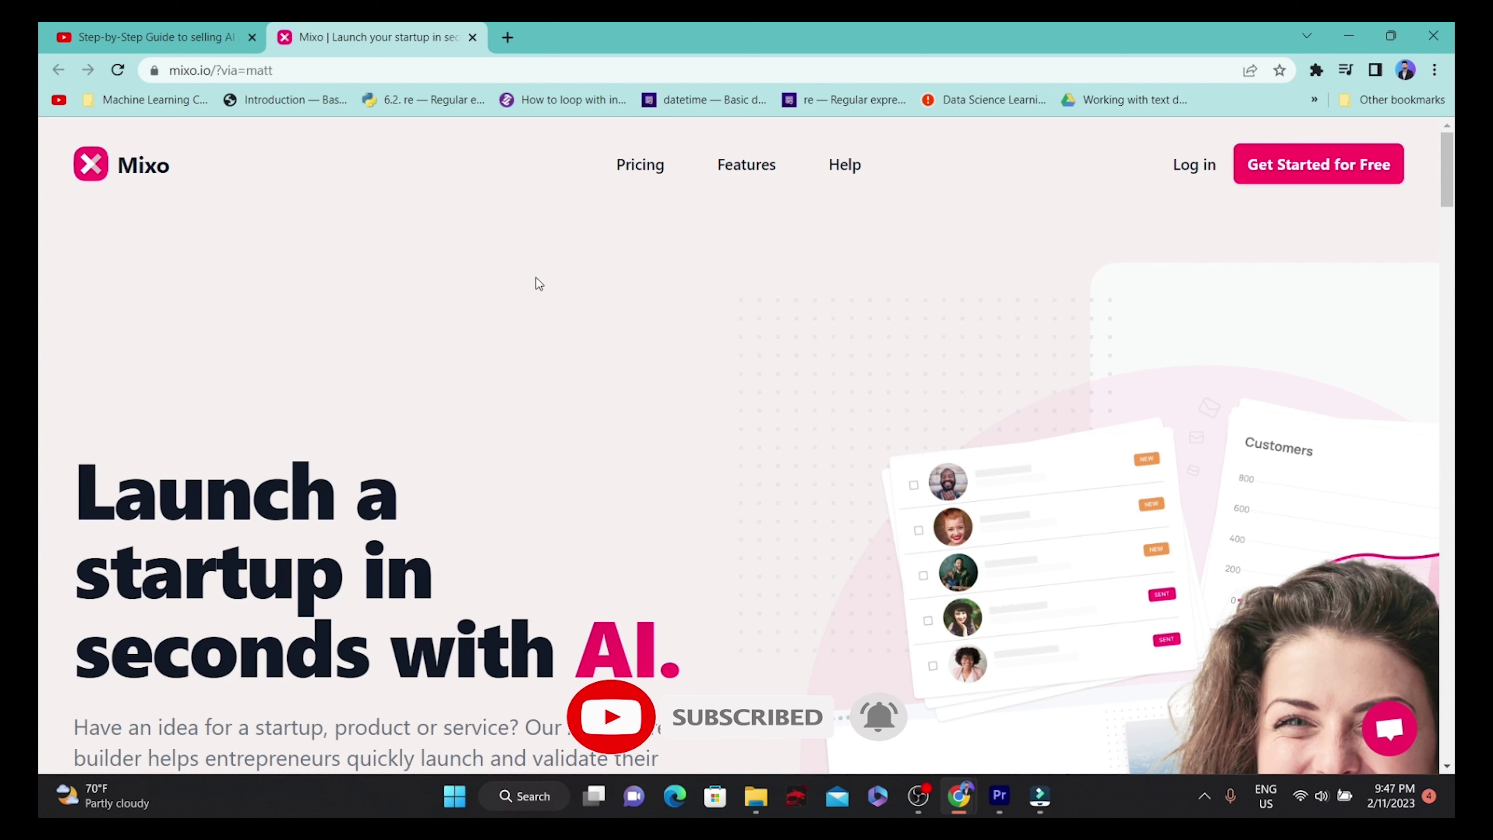
pyautogui.click(1323, 165)
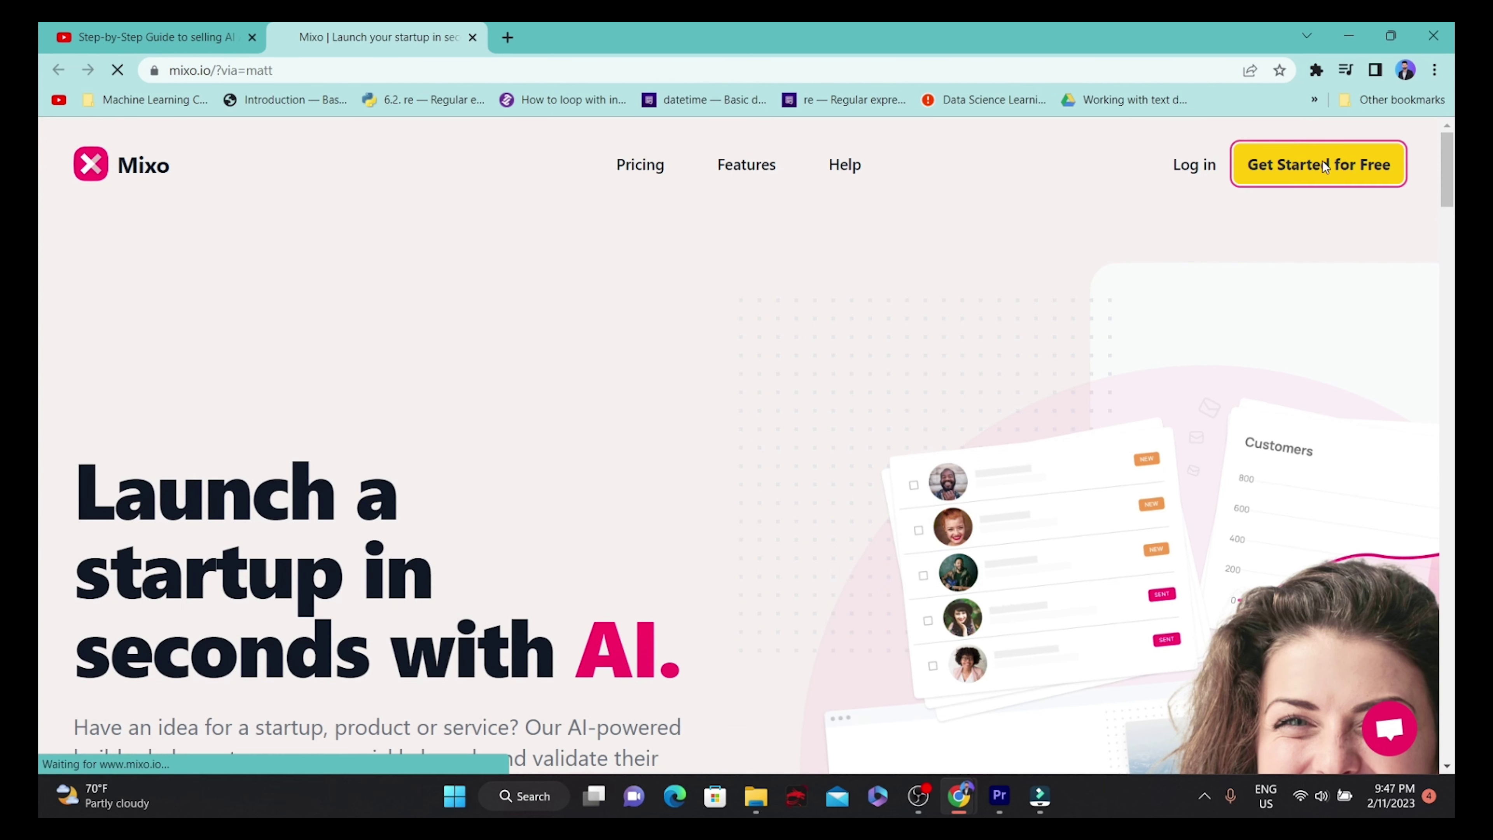
pyautogui.click(575, 488)
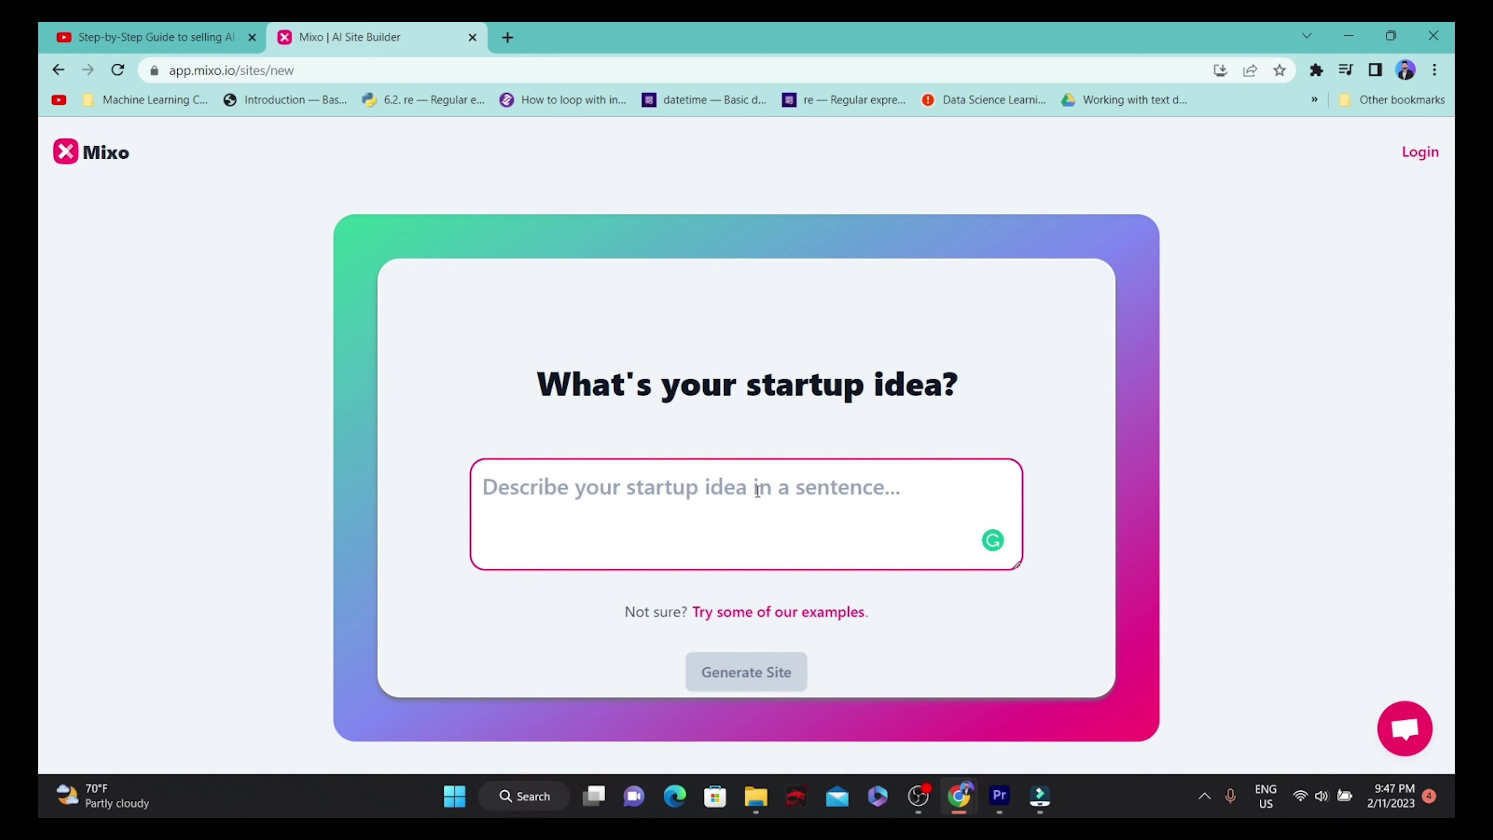
pyautogui.click(767, 611)
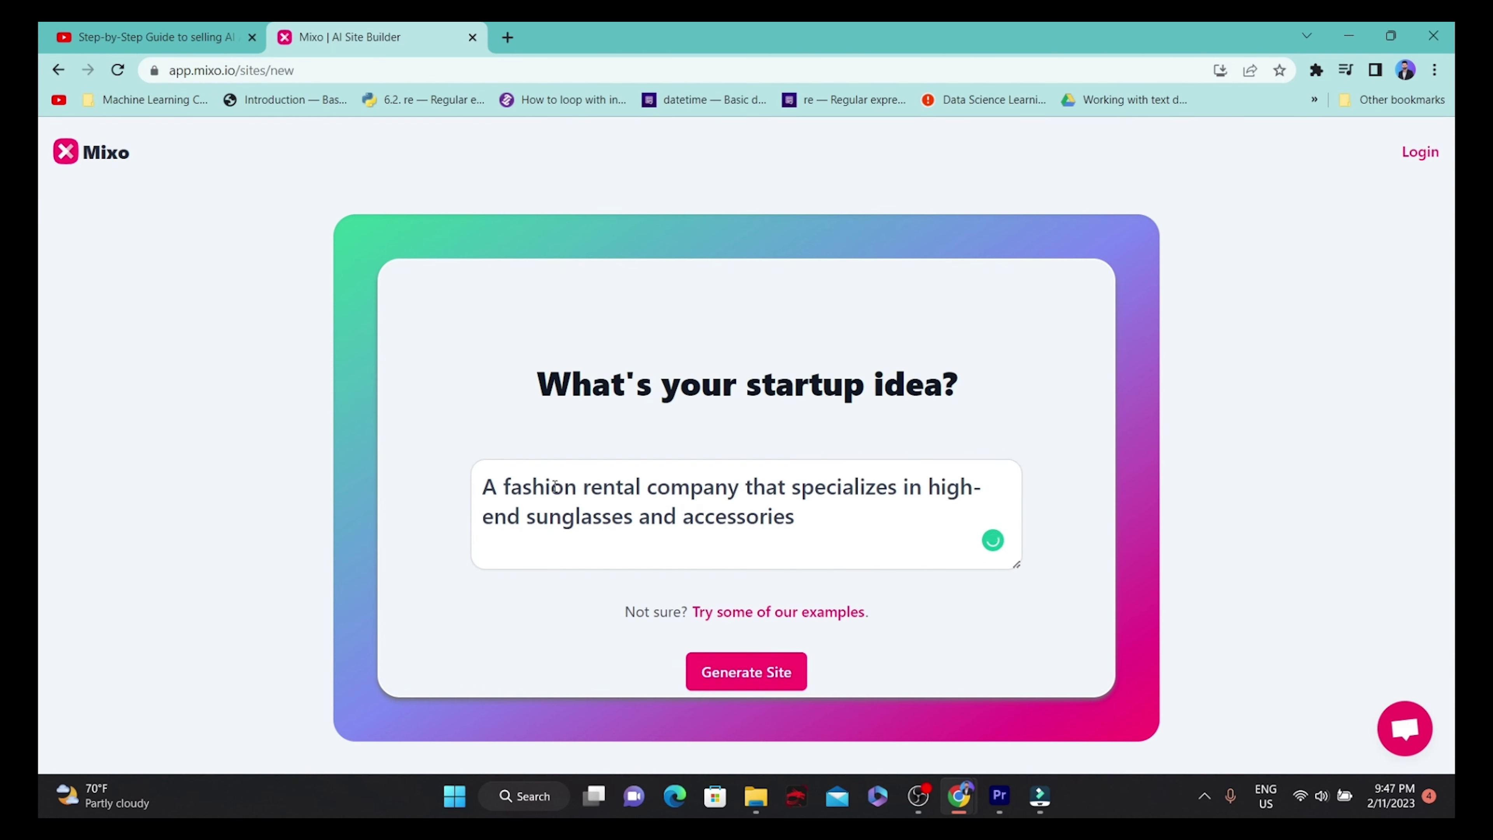
# Select the full startup idea text in the idea box.
pyautogui.click(803, 519)
pyautogui.hotkey('ctrl', 'a')
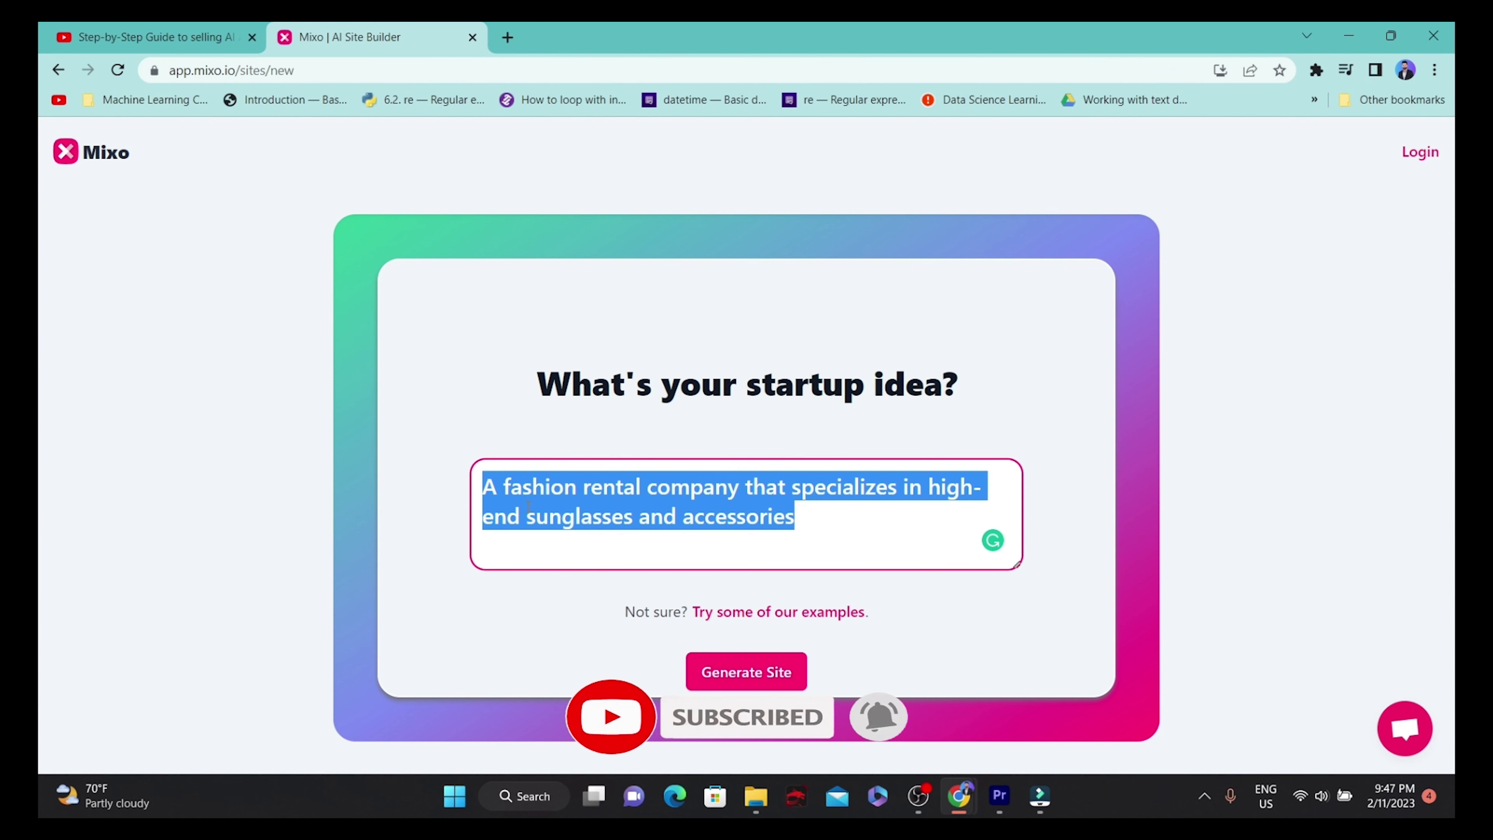
pyautogui.click(494, 486)
pyautogui.moveTo(483, 487); pyautogui.dragTo(486, 492)
pyautogui.click(824, 516)
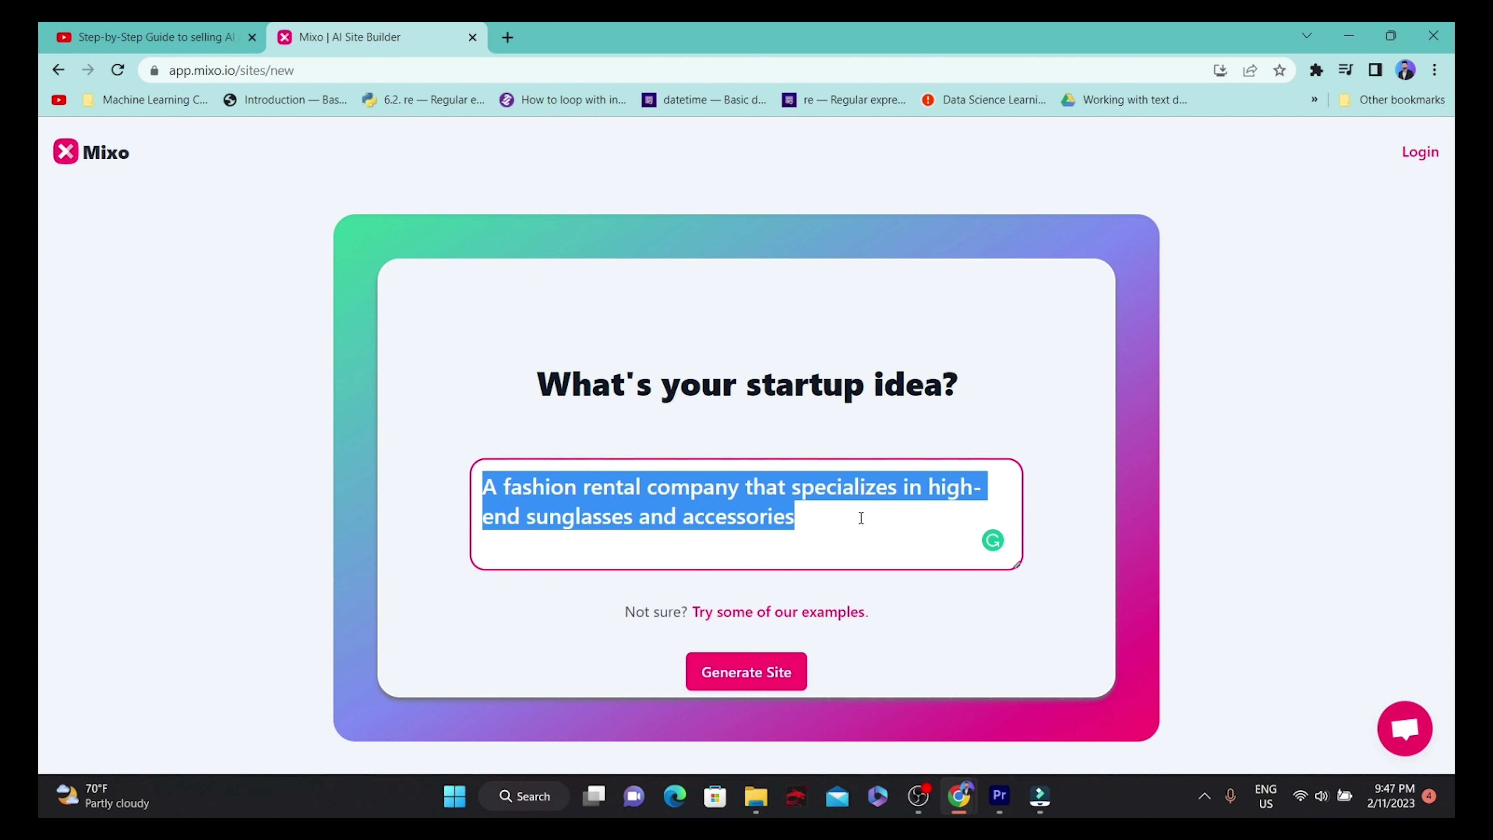
pyautogui.moveTo(824, 516); pyautogui.dragTo(486, 489)
# Generate the site from the sunglasses rental idea, producing the 'Rock the Runway with Glaze Style' preview.
pyautogui.click(780, 673)
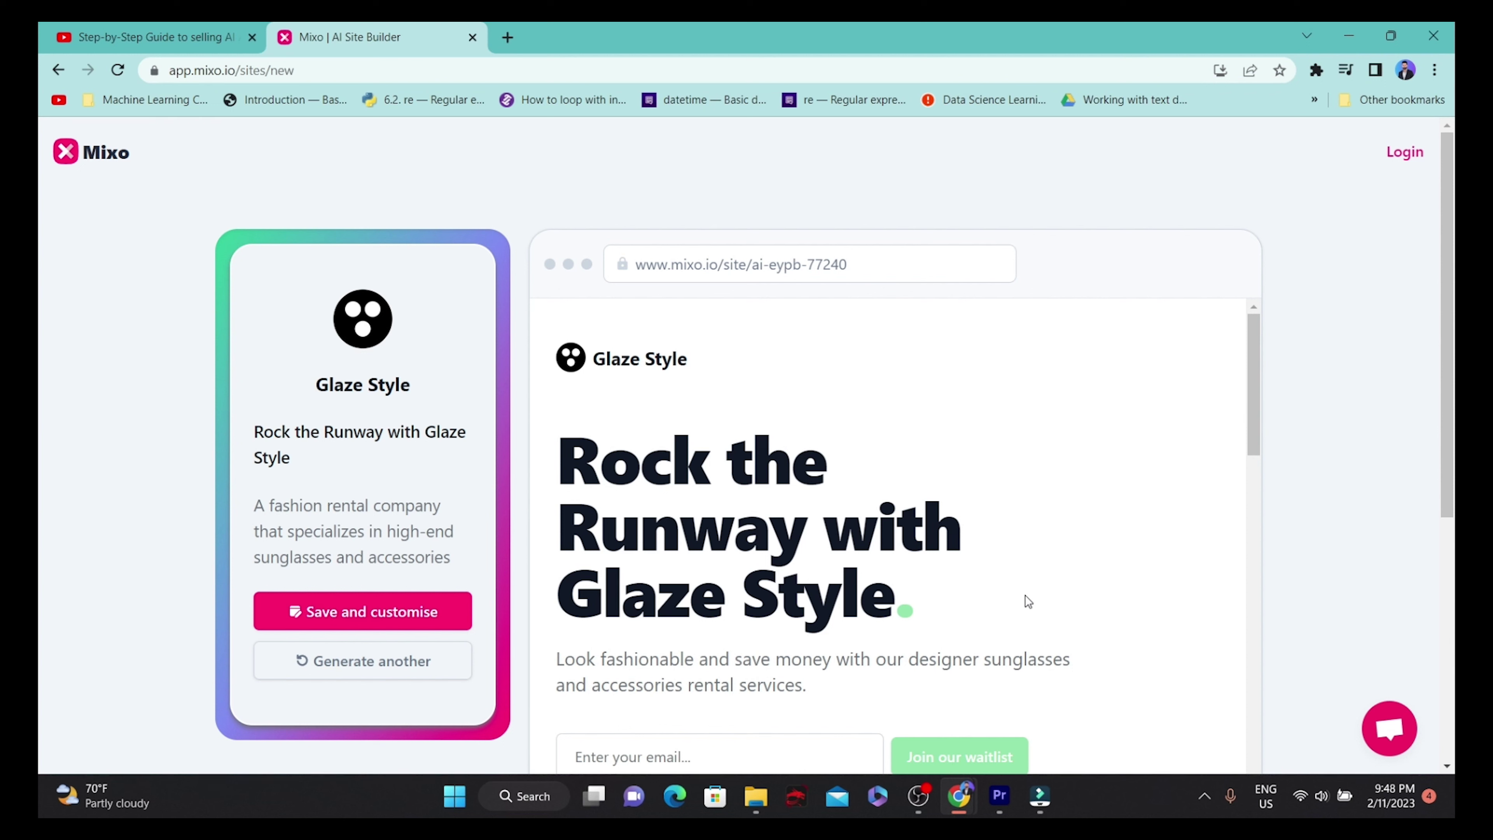
pyautogui.scroll(-10, 900, 377)
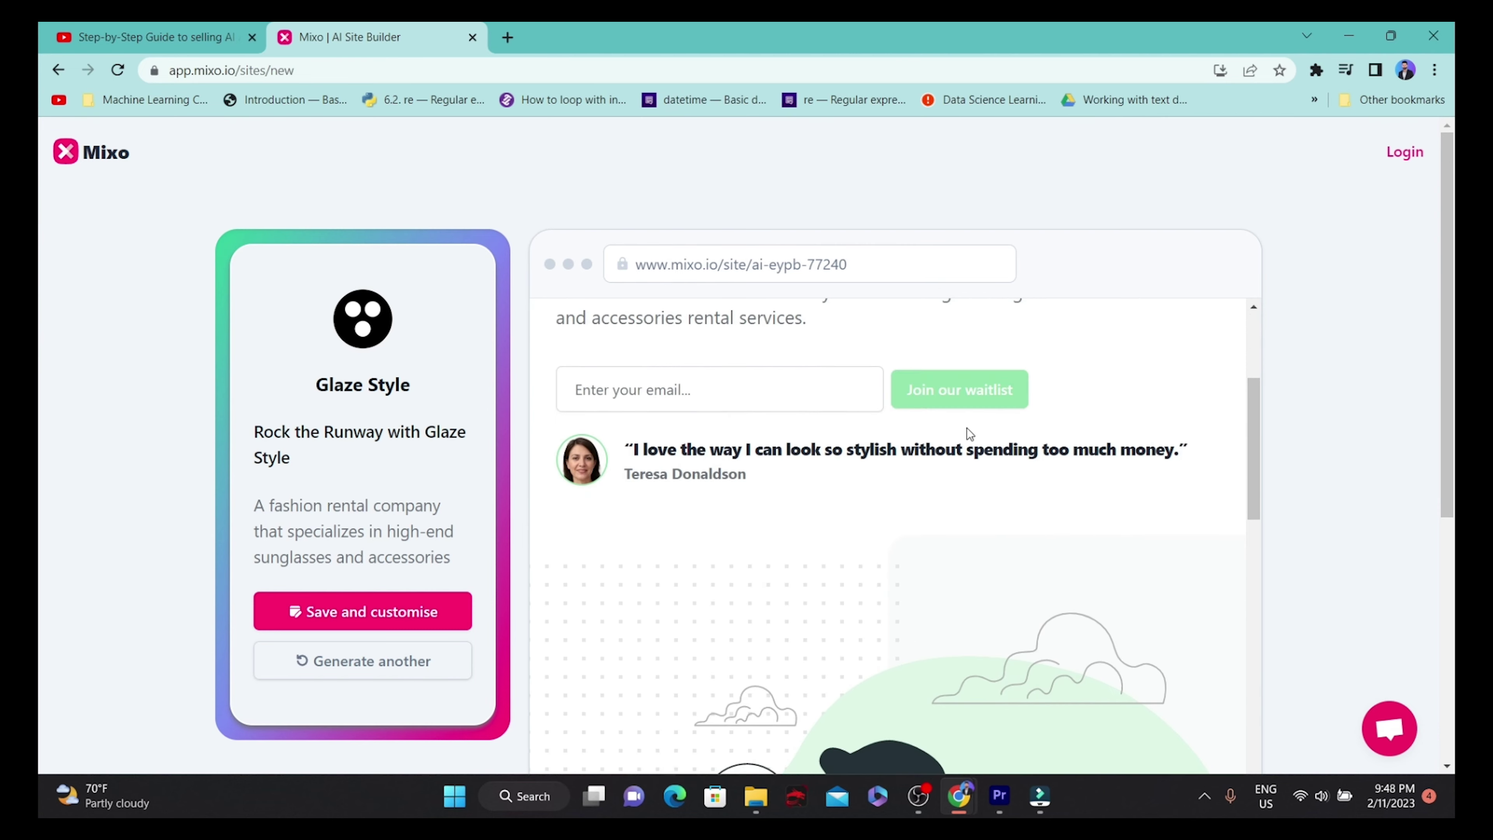
pyautogui.scroll(-5, 1168, 454)
pyautogui.scroll(15, 873, 513)
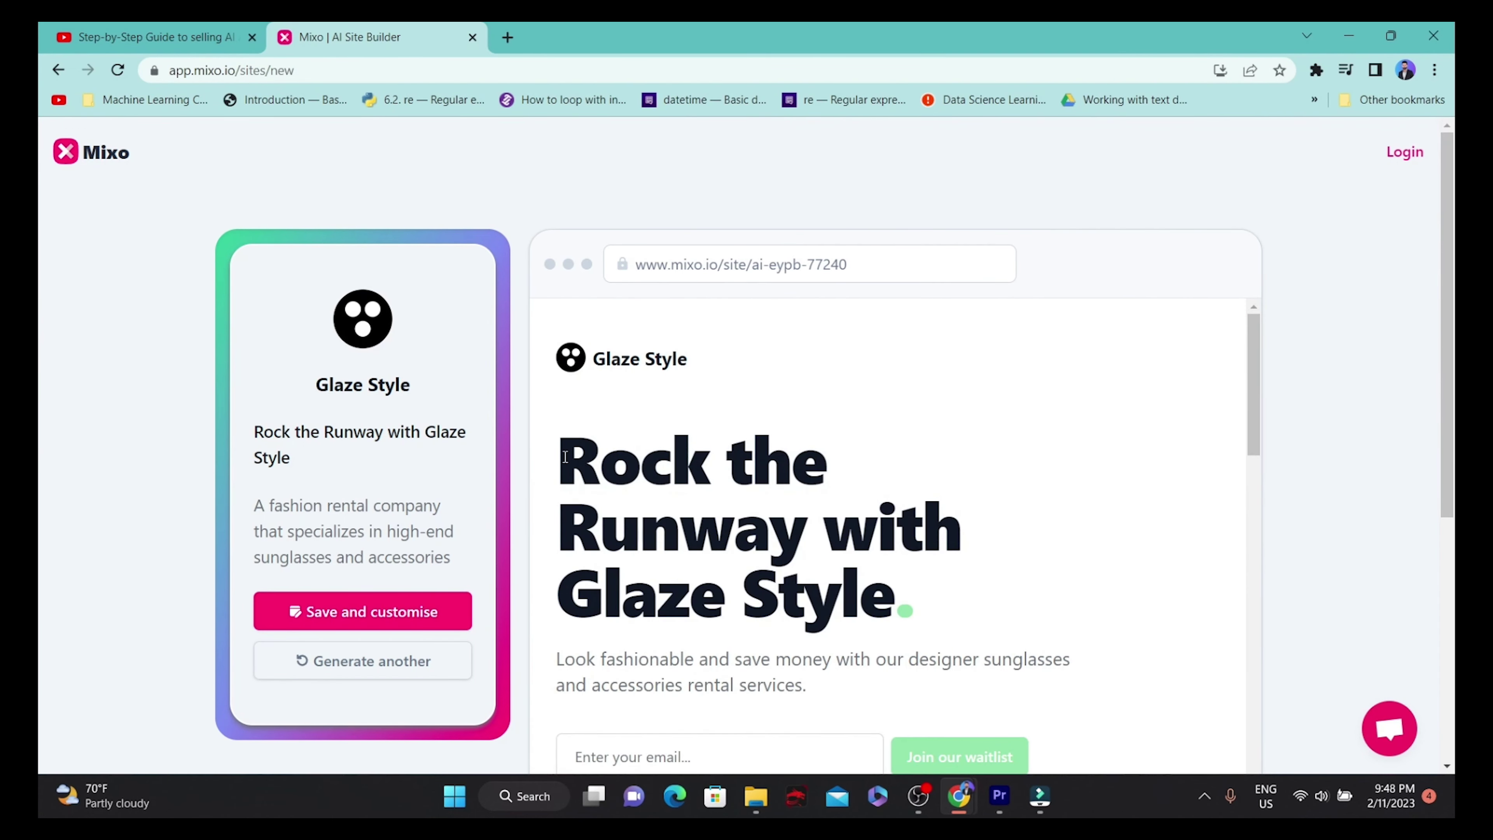
pyautogui.moveTo(565, 457); pyautogui.dragTo(899, 564)
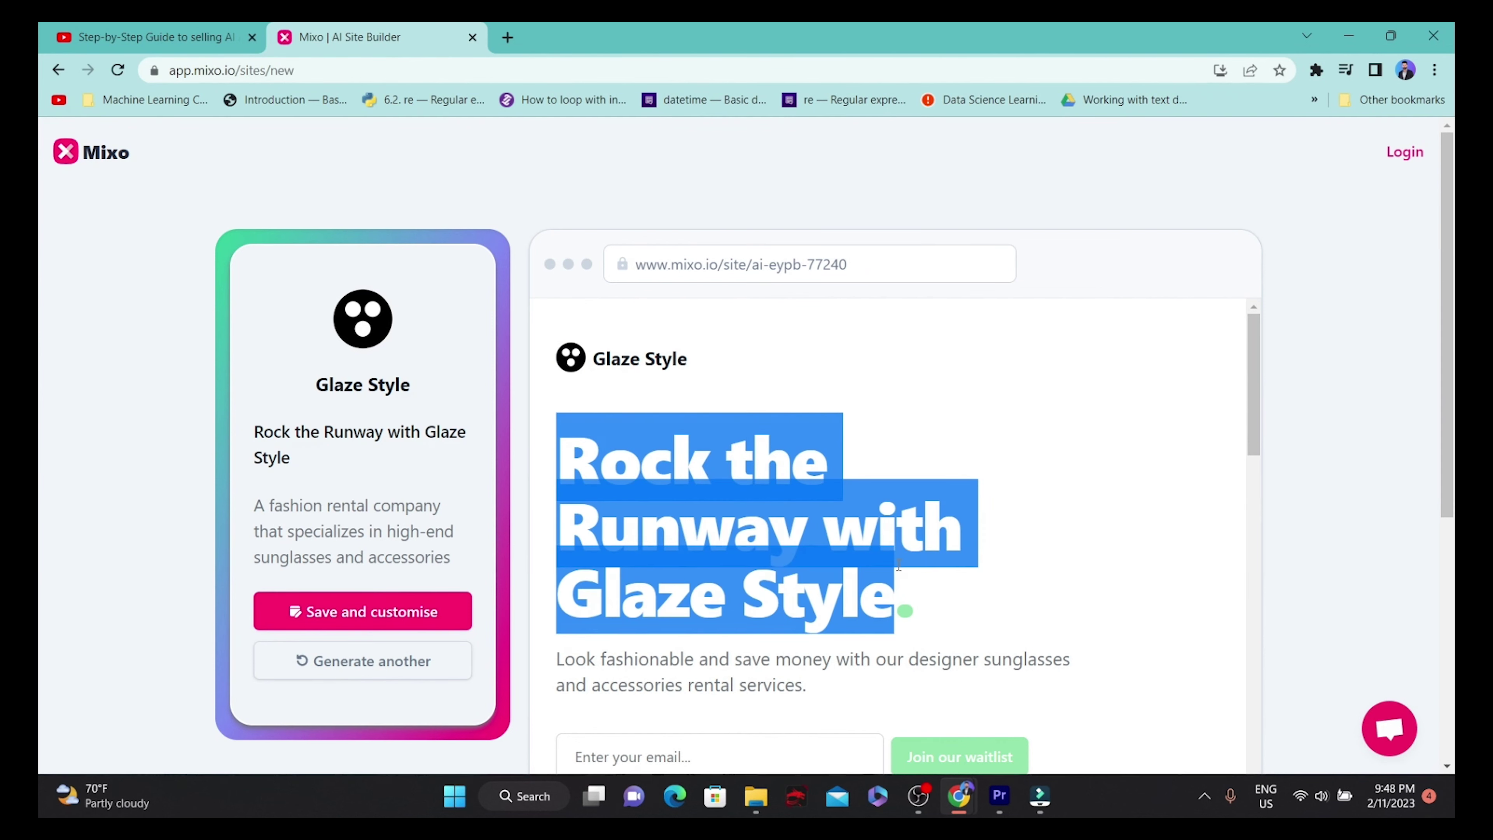
pyautogui.scroll(-3, 940, 453)
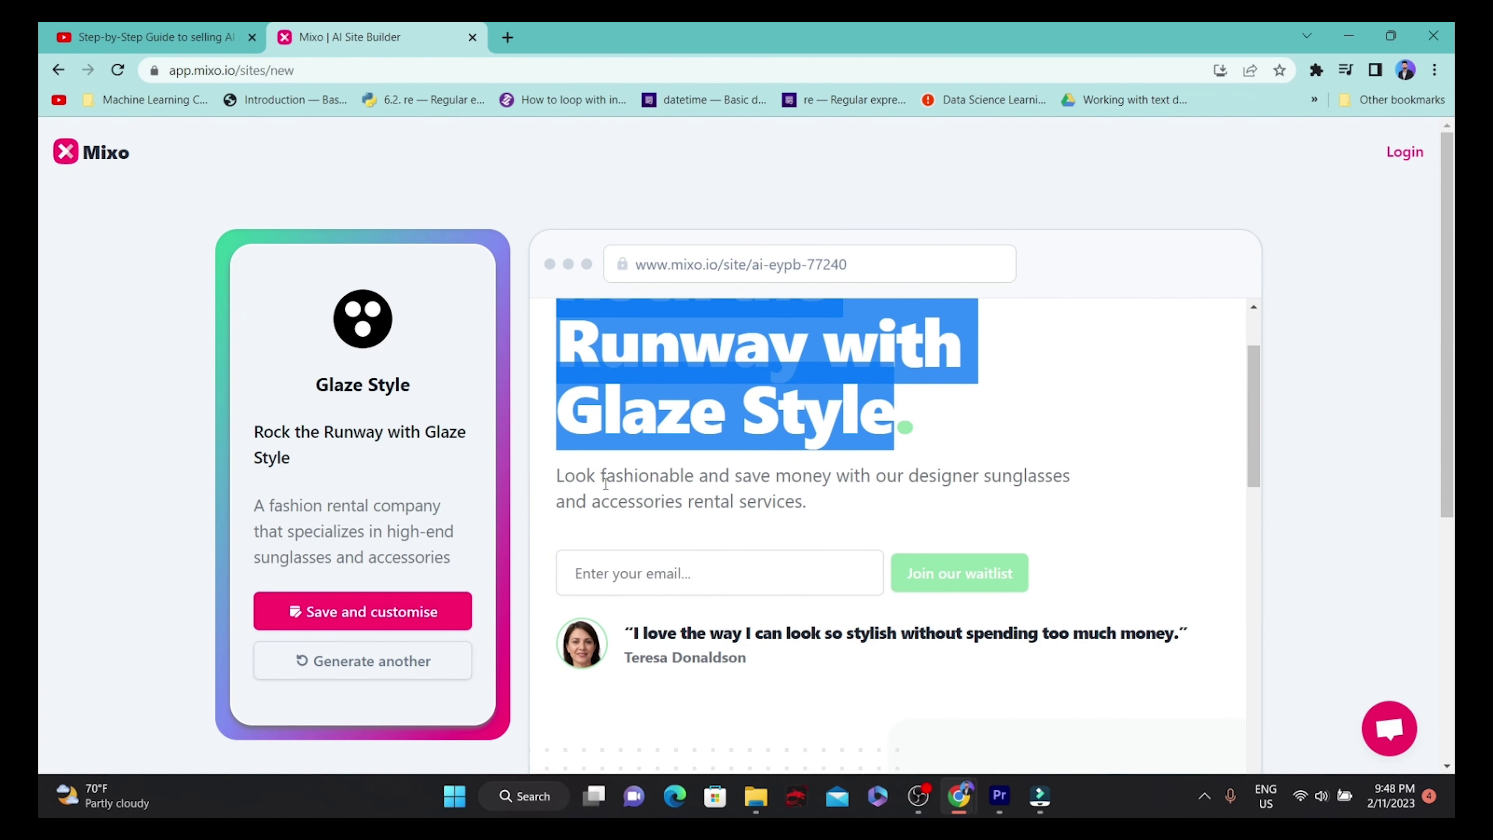
pyautogui.moveTo(600, 479); pyautogui.dragTo(762, 477)
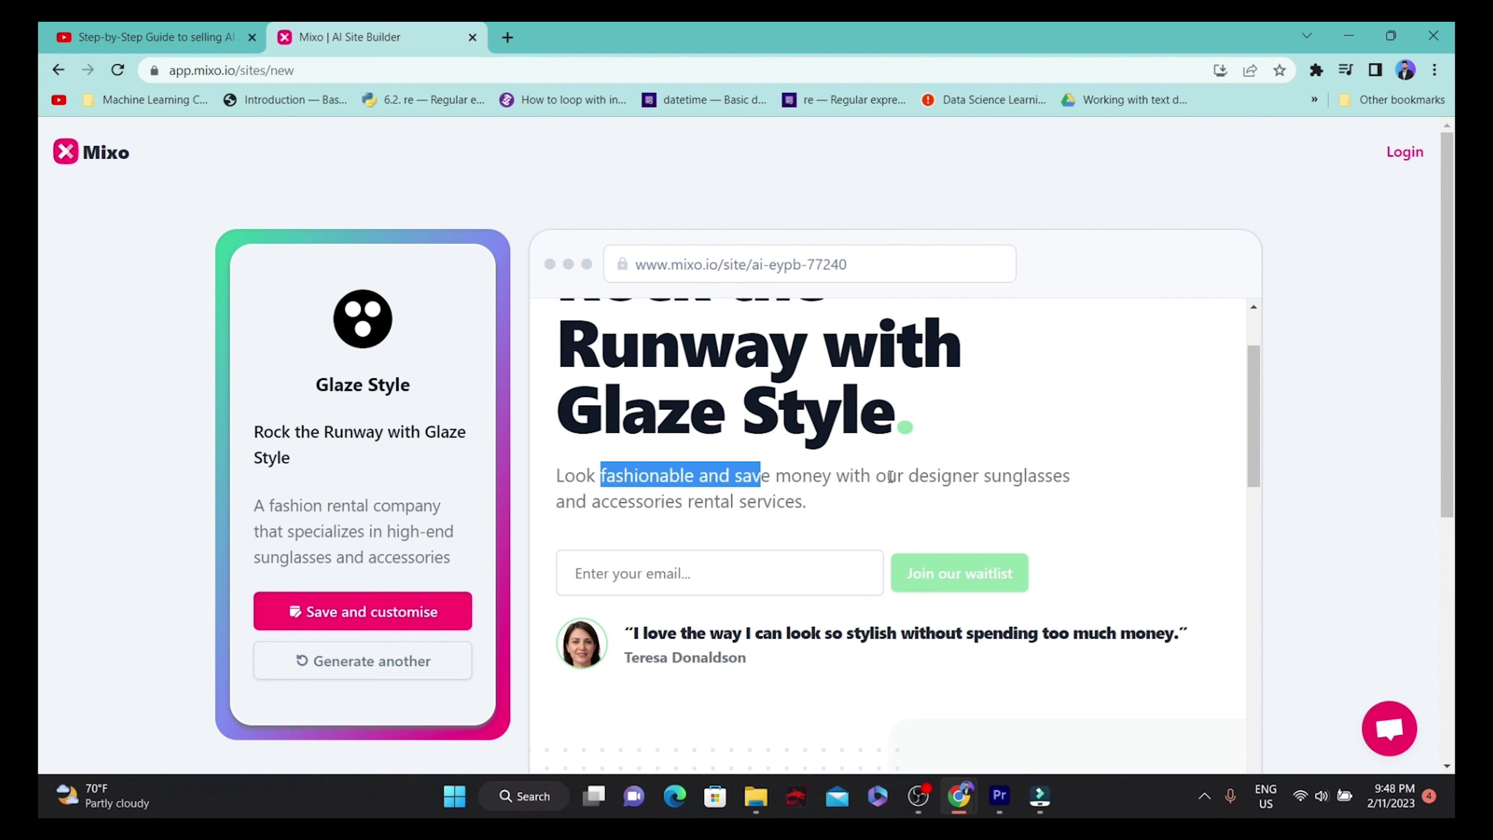
pyautogui.scroll(3, 859, 413)
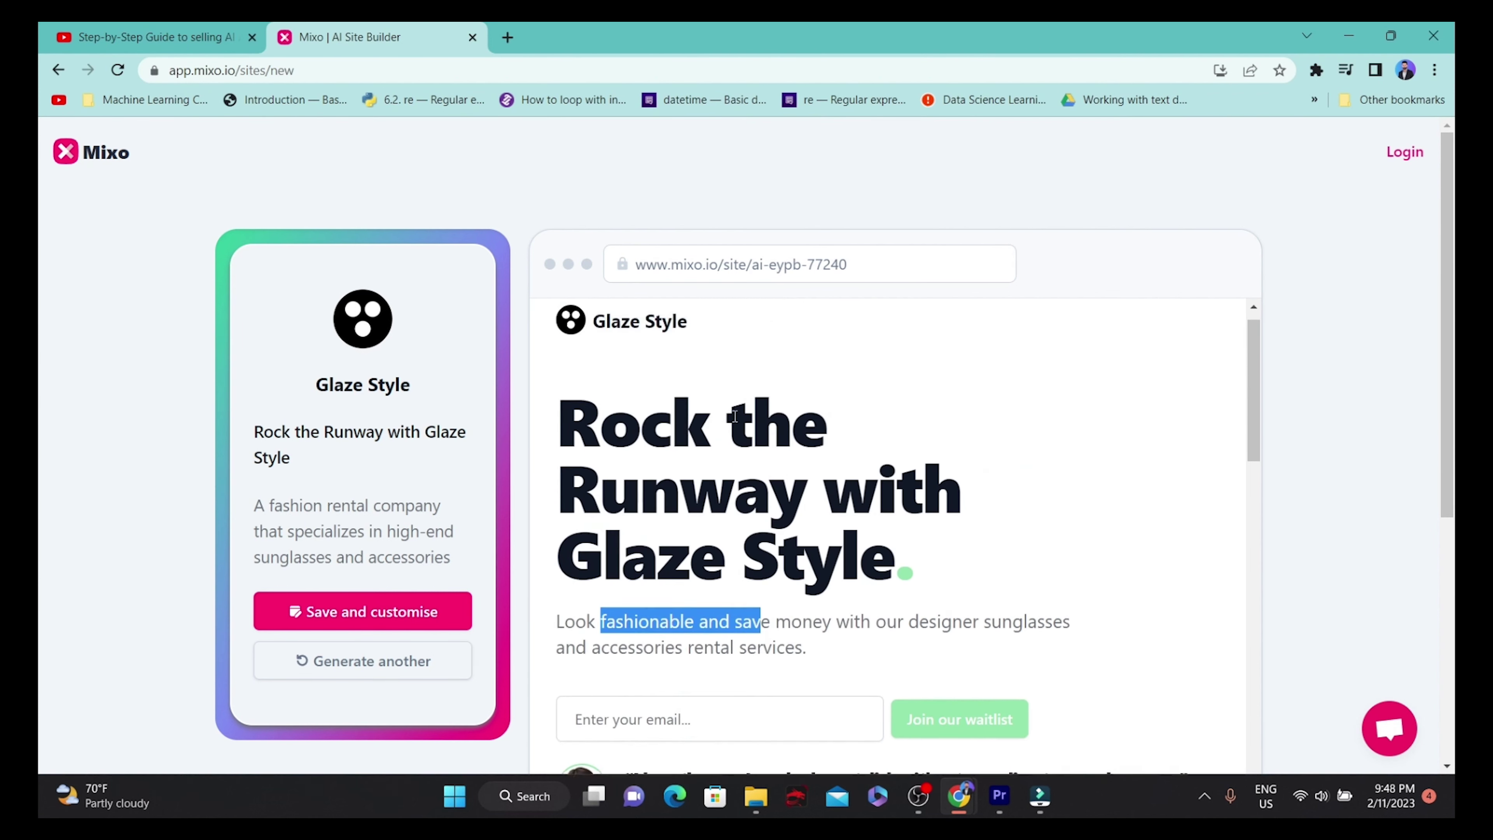
pyautogui.moveTo(560, 460); pyautogui.dragTo(903, 609)
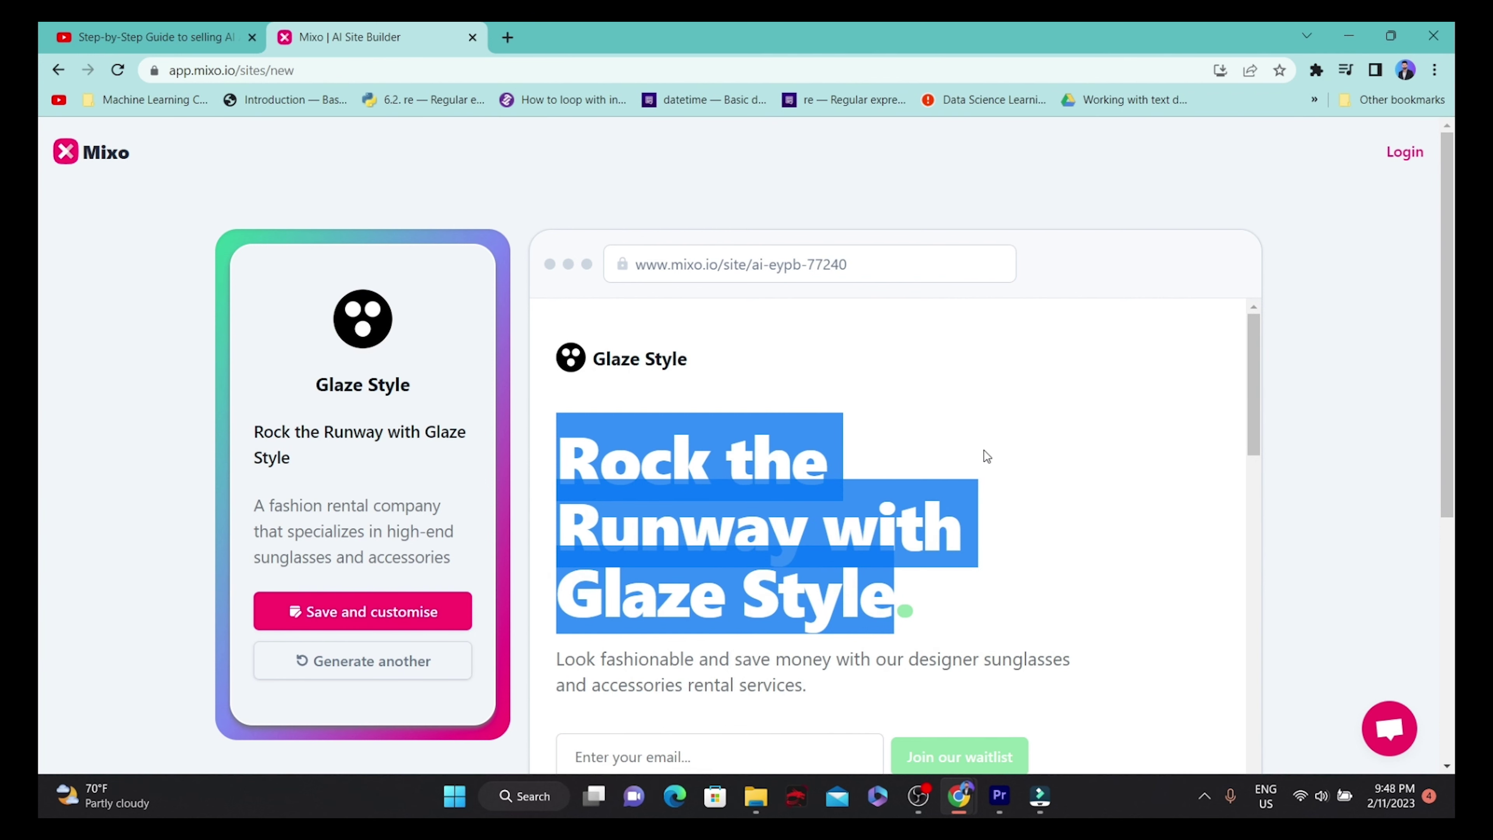
pyautogui.click(941, 442)
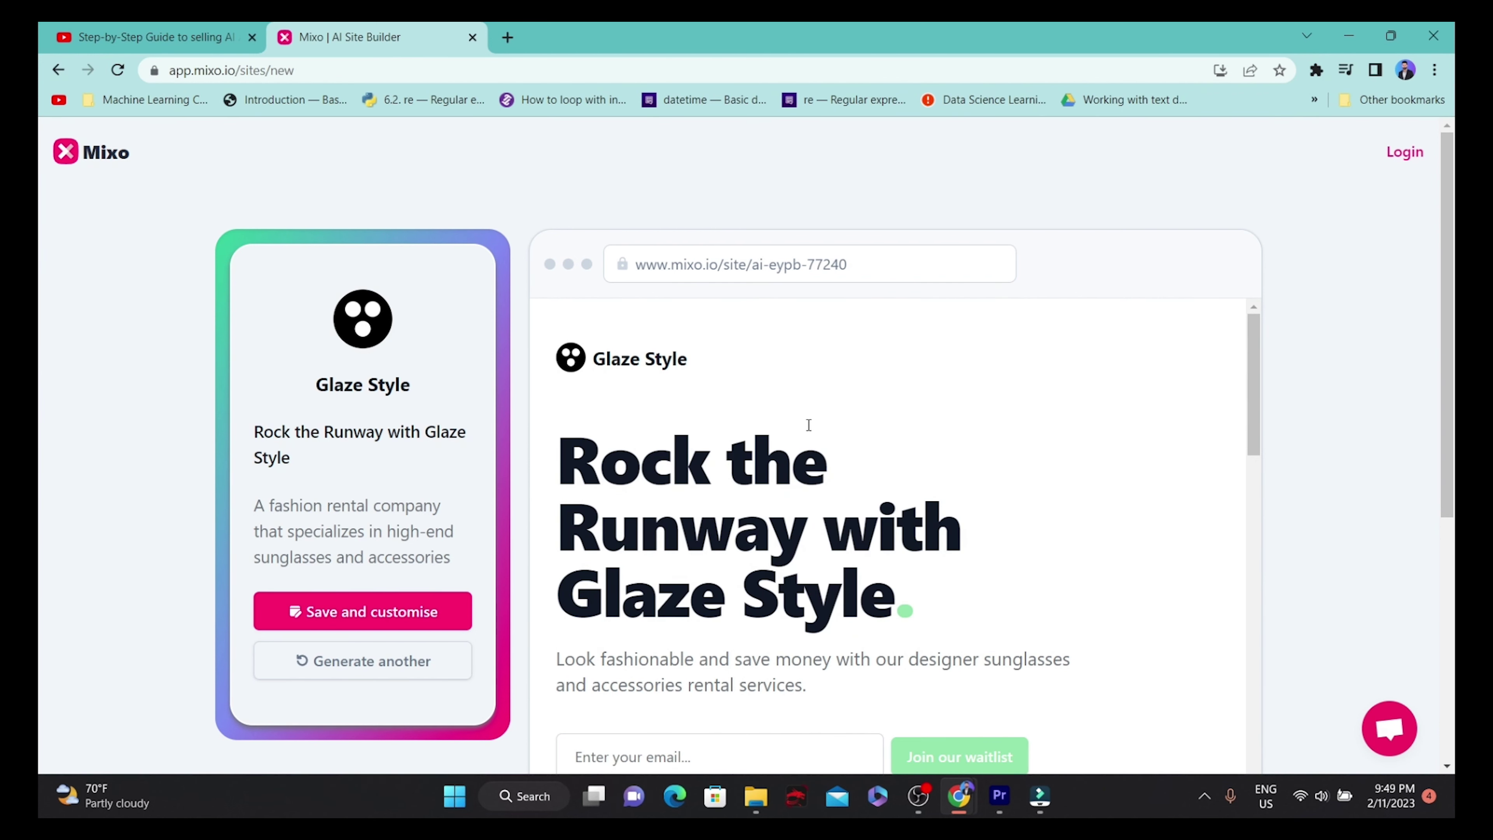
pyautogui.scroll(-3, 981, 417)
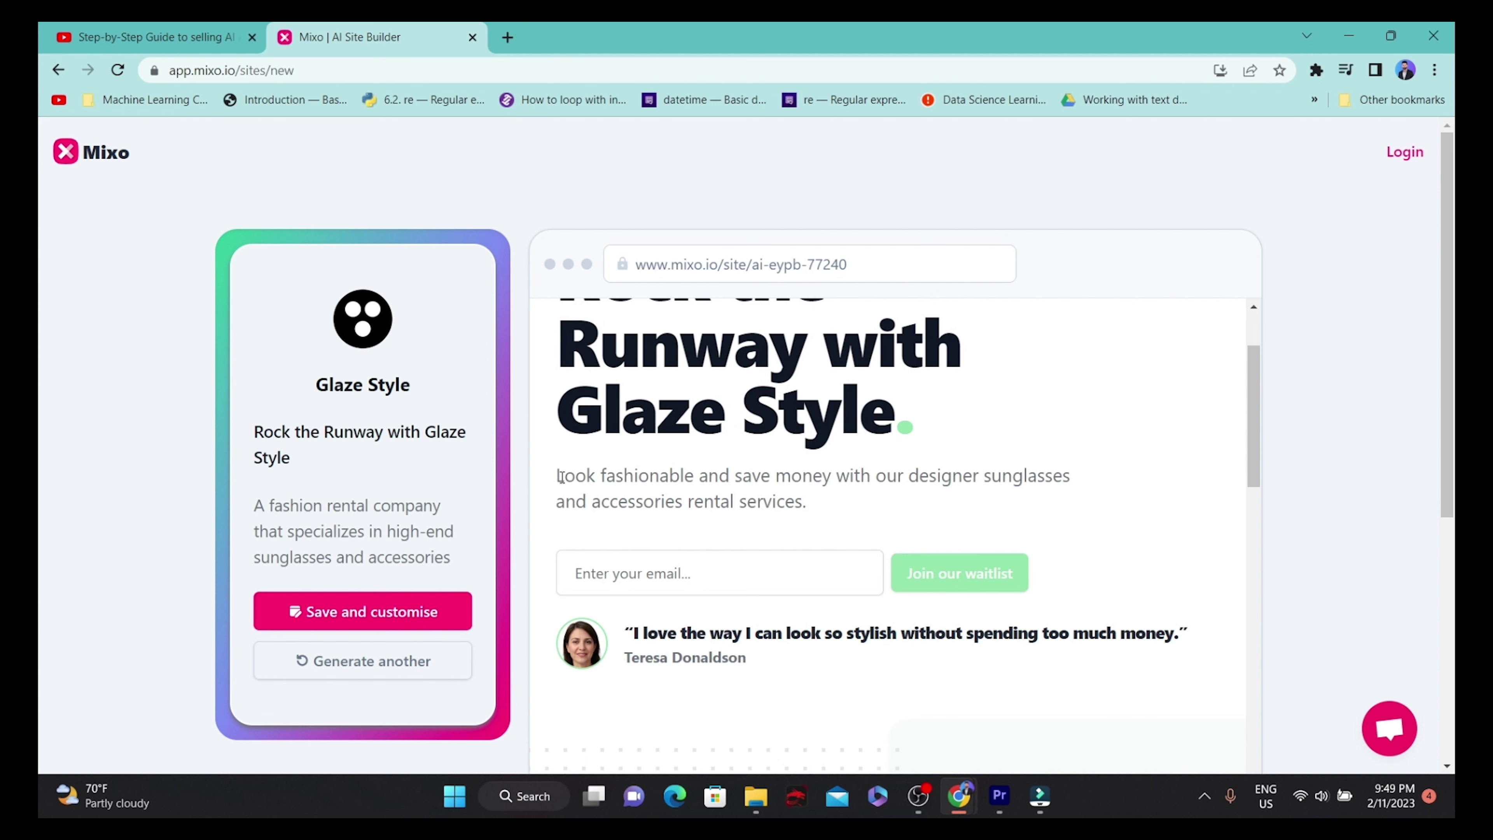
pyautogui.moveTo(556, 479); pyautogui.dragTo(670, 486)
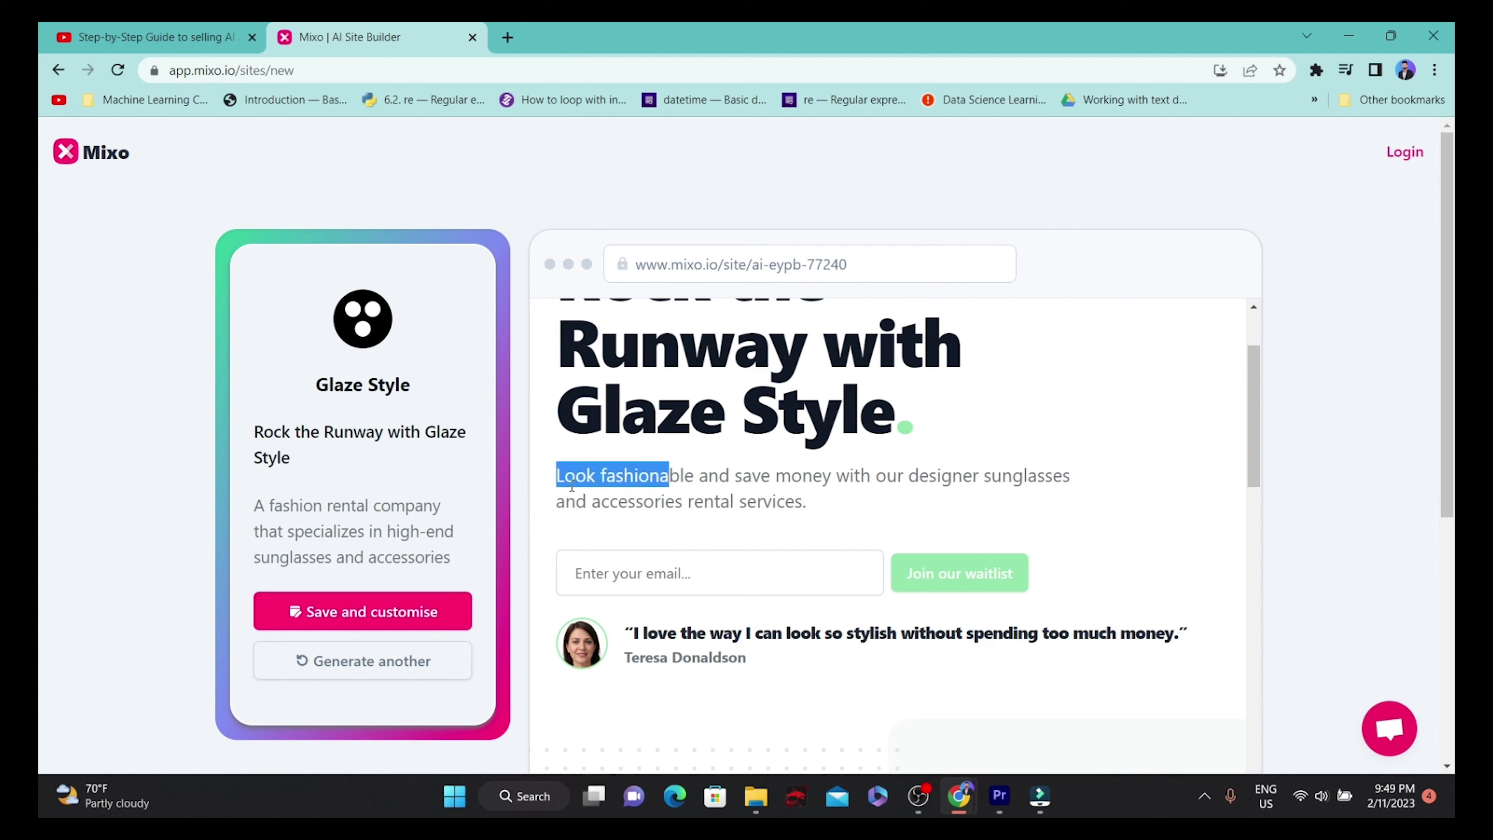
pyautogui.moveTo(731, 476); pyautogui.dragTo(812, 517)
pyautogui.moveTo(812, 515); pyautogui.dragTo(553, 477)
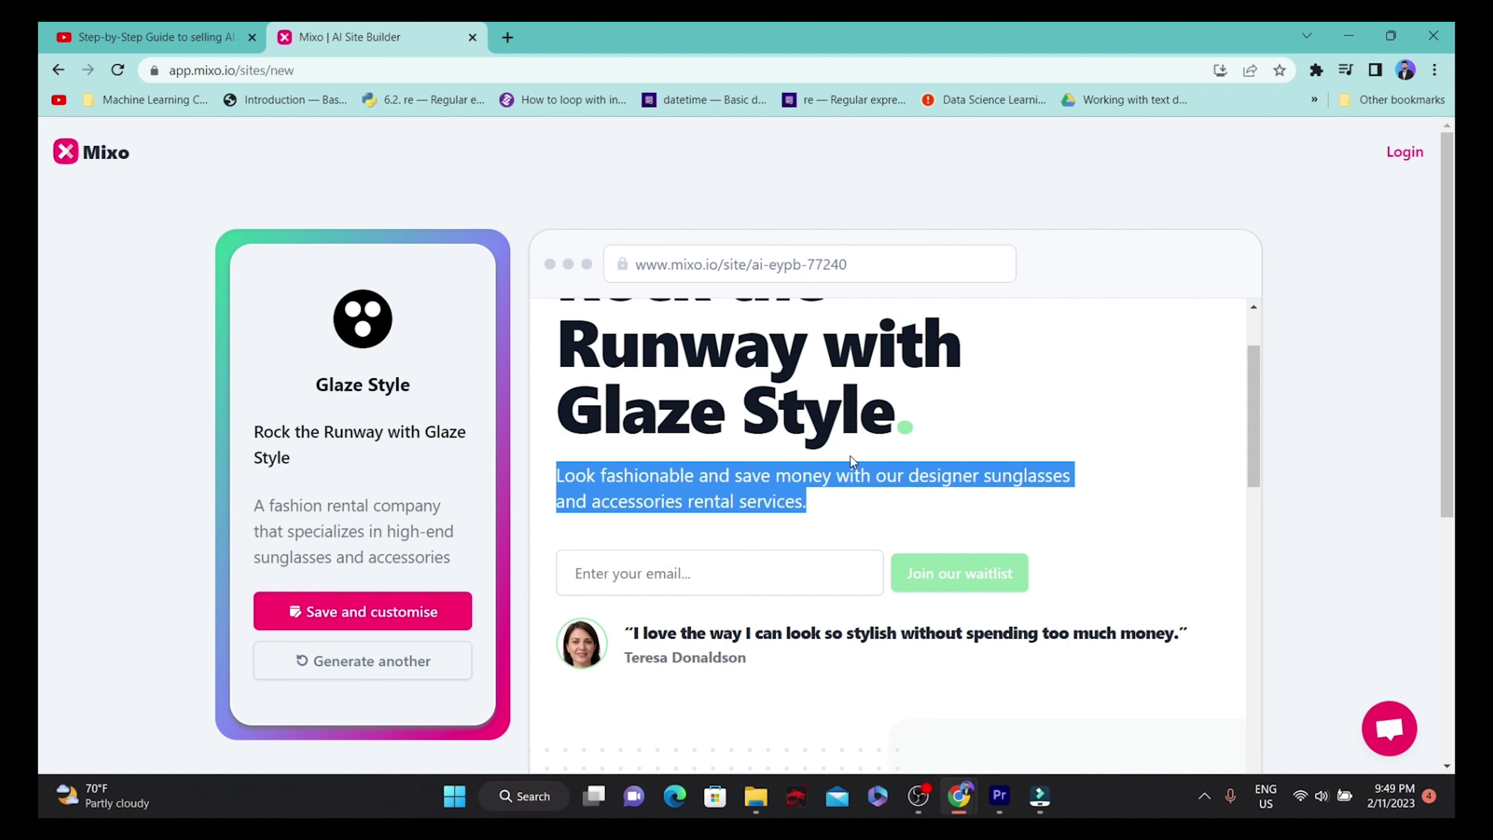
pyautogui.moveTo(823, 509); pyautogui.dragTo(559, 476)
pyautogui.scroll(-5, 667, 427)
pyautogui.scroll(5, 667, 427)
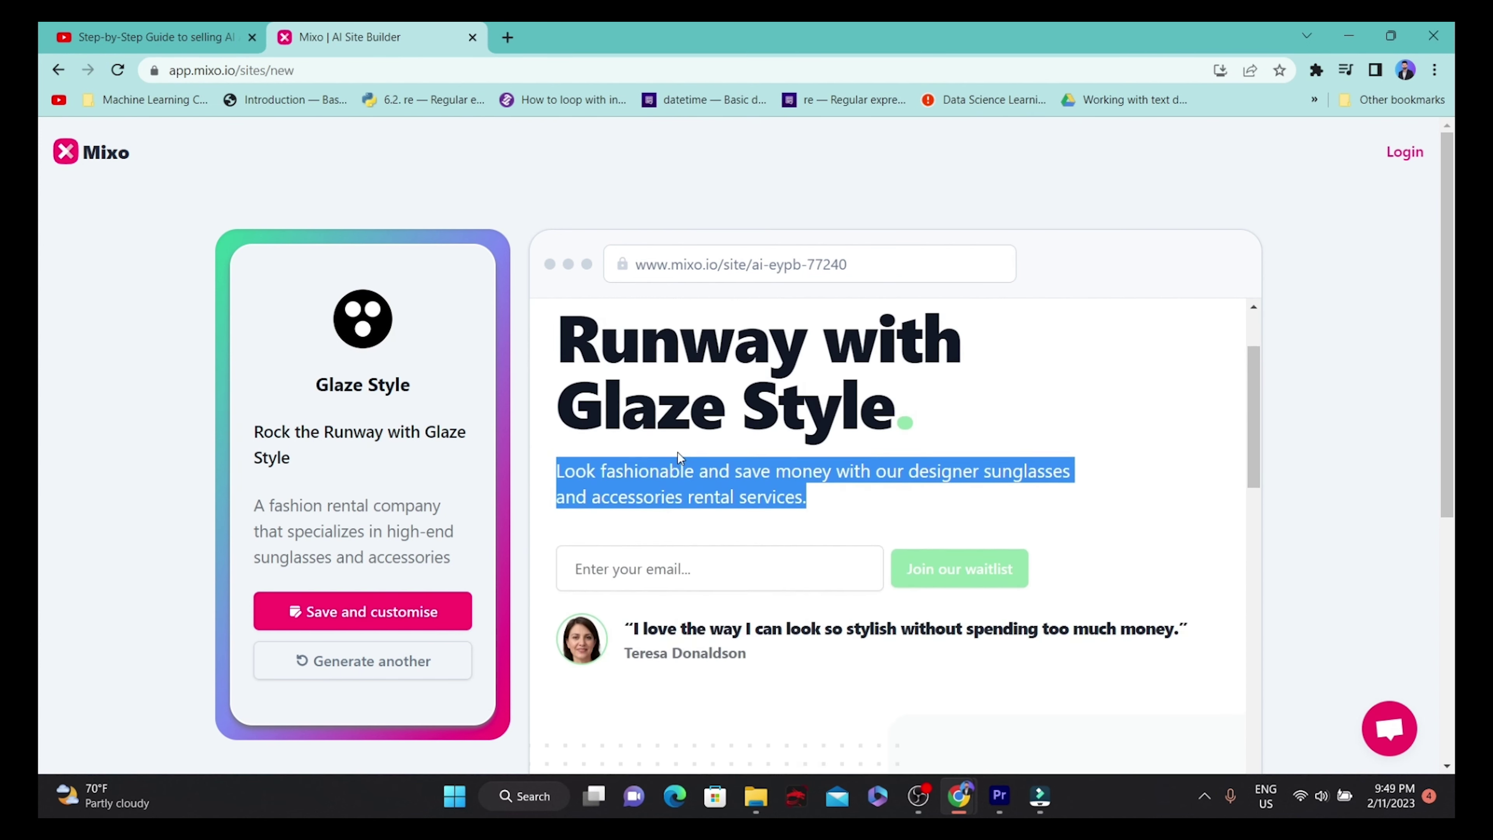
pyautogui.click(740, 574)
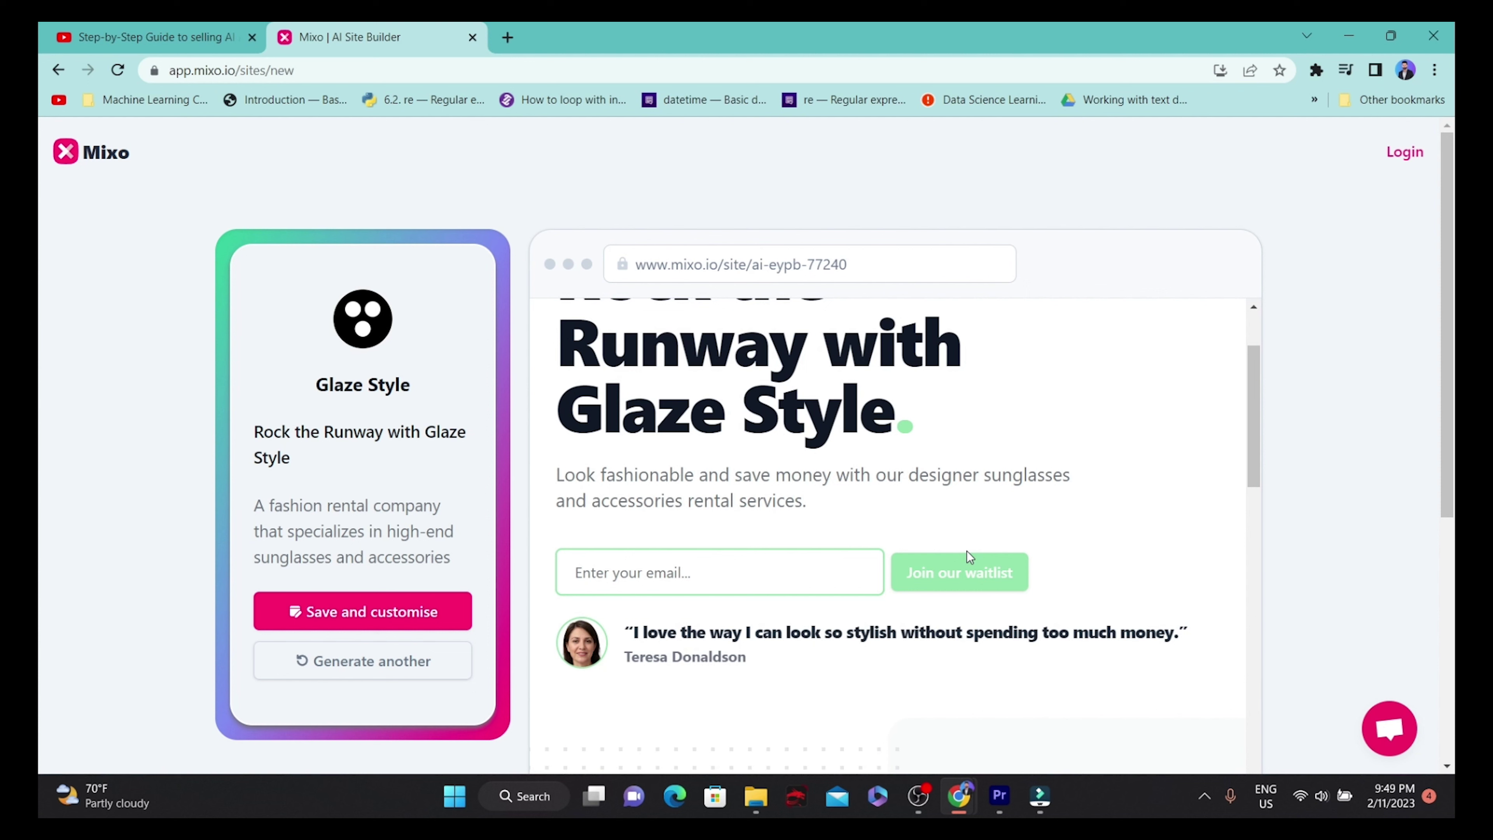
pyautogui.scroll(-3, 778, 517)
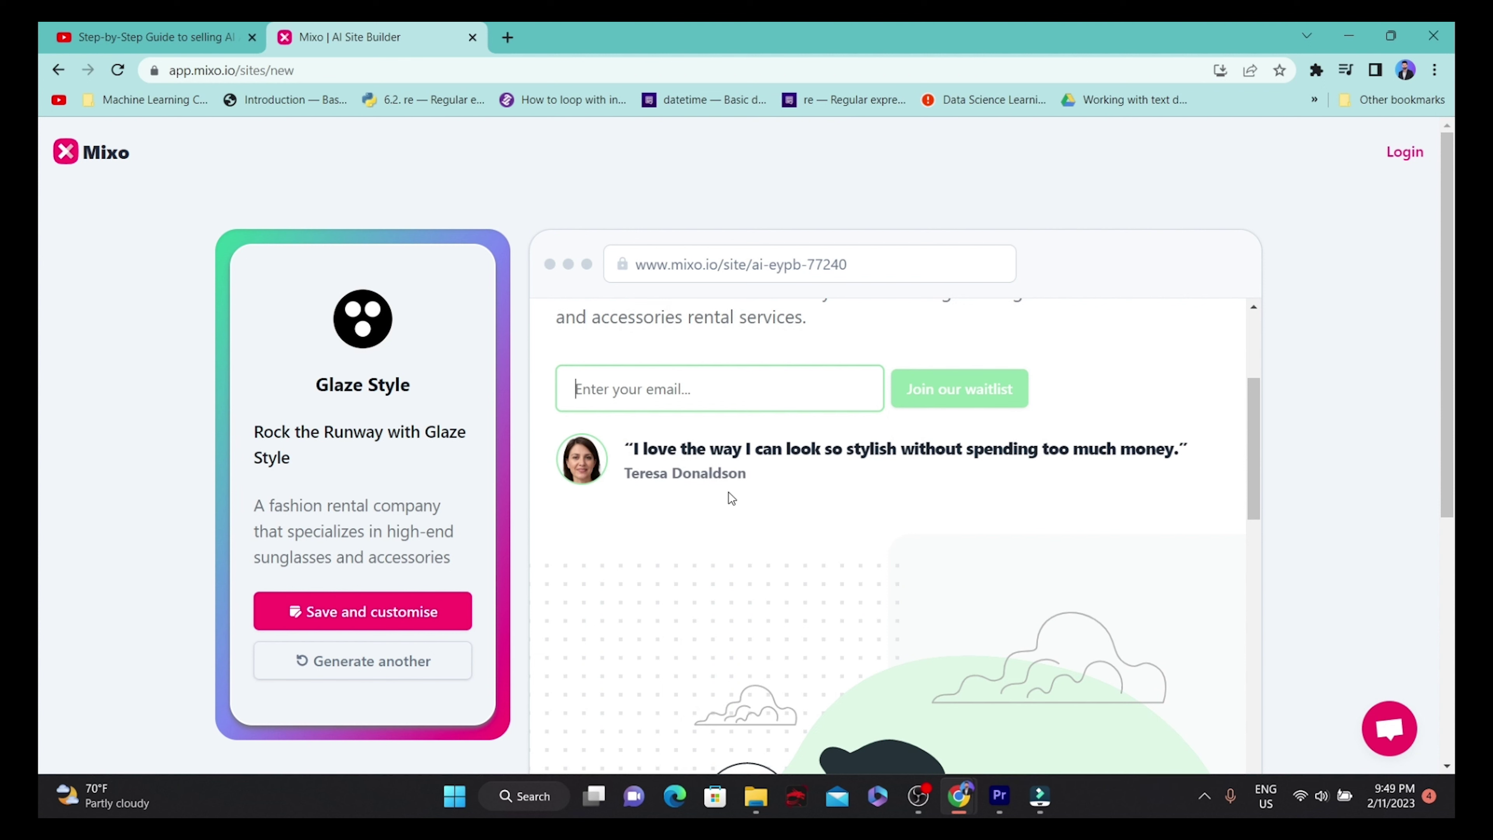
pyautogui.doubleClick(708, 473)
pyautogui.click(637, 448)
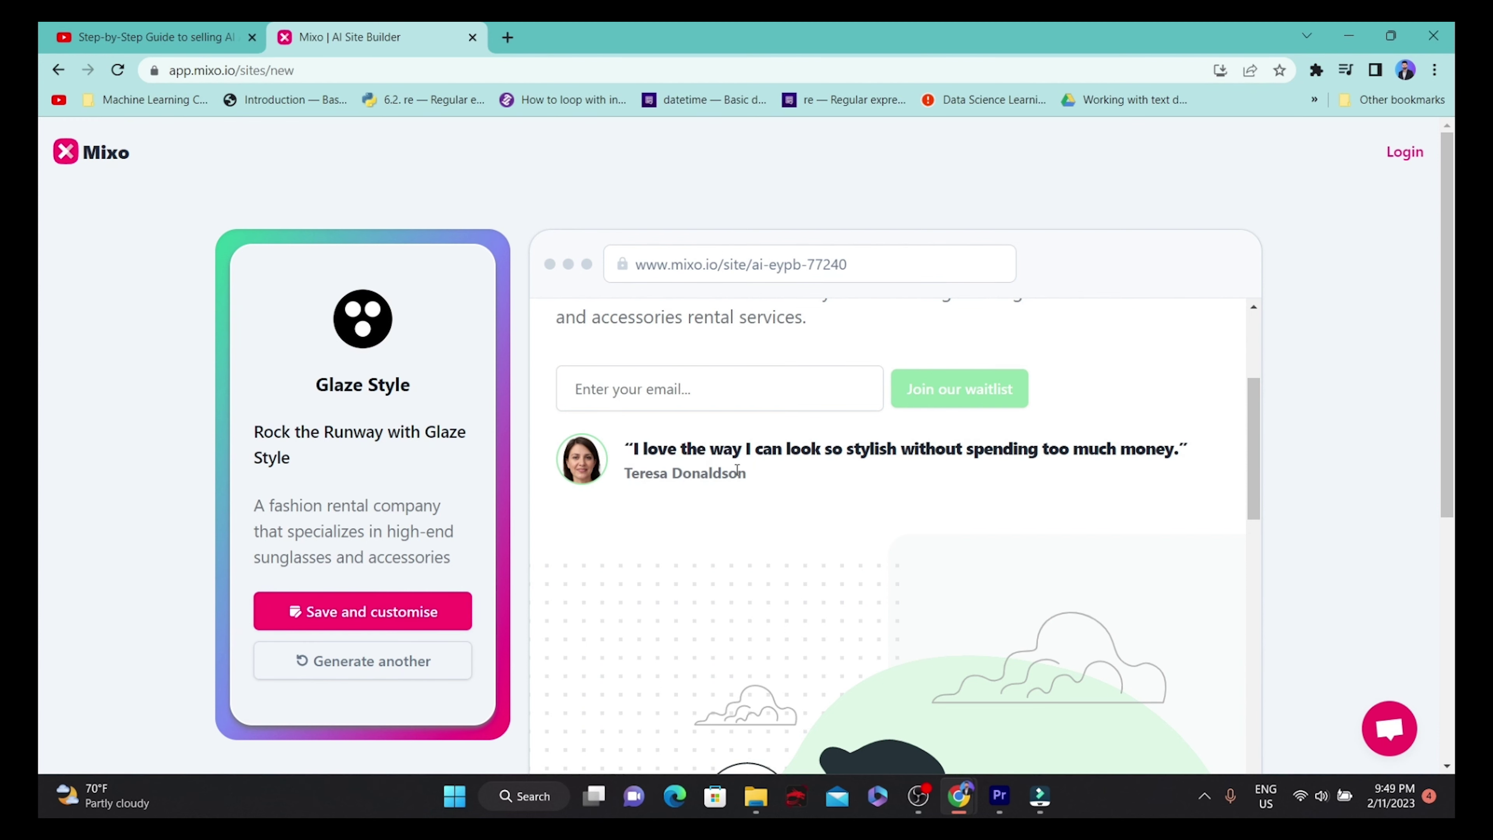
pyautogui.scroll(-5, 800, 477)
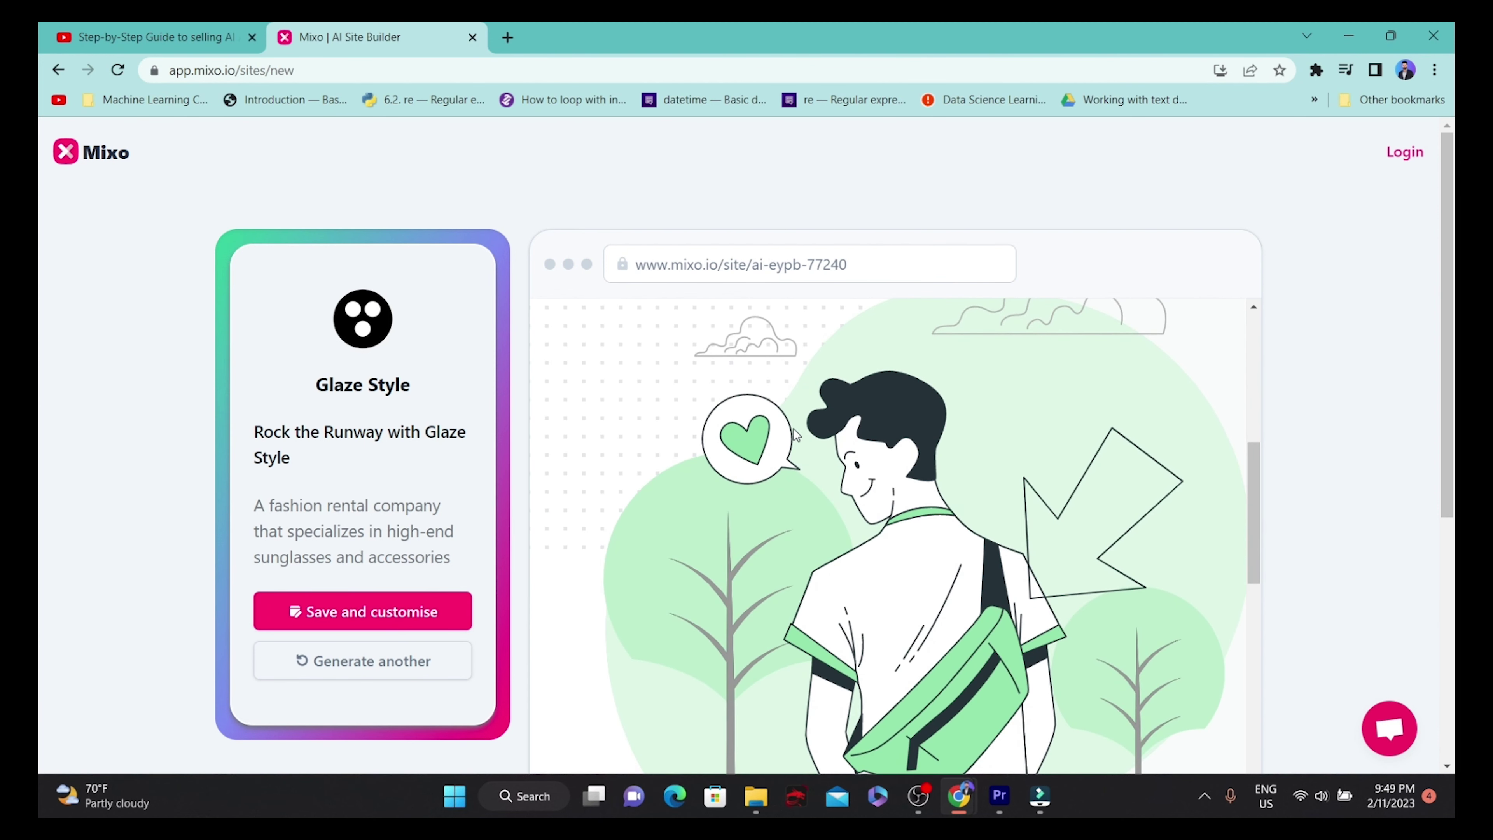
pyautogui.scroll(-6, 793, 453)
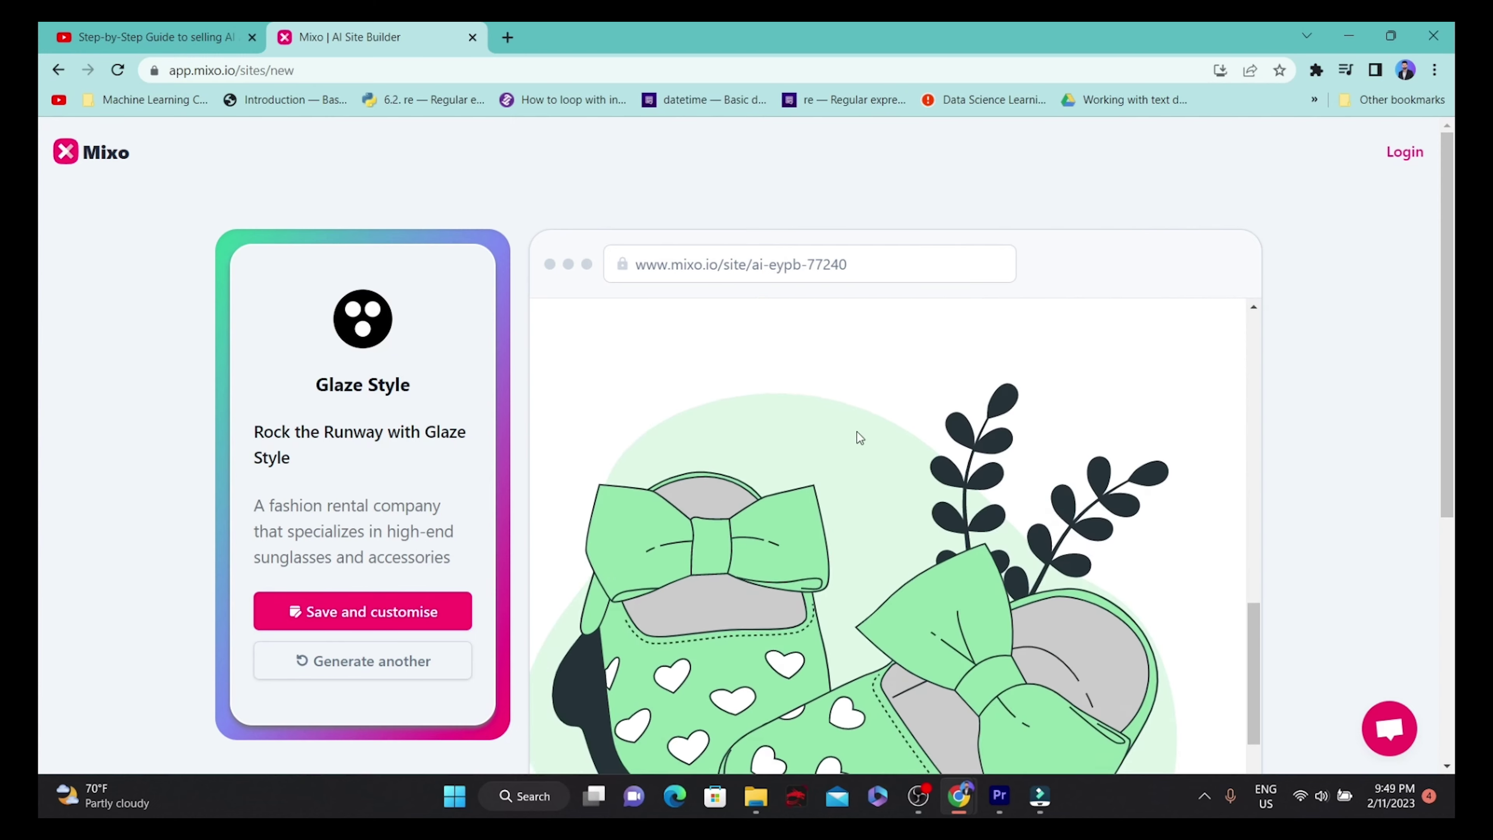
pyautogui.scroll(-6, 782, 470)
pyautogui.scroll(5, 730, 525)
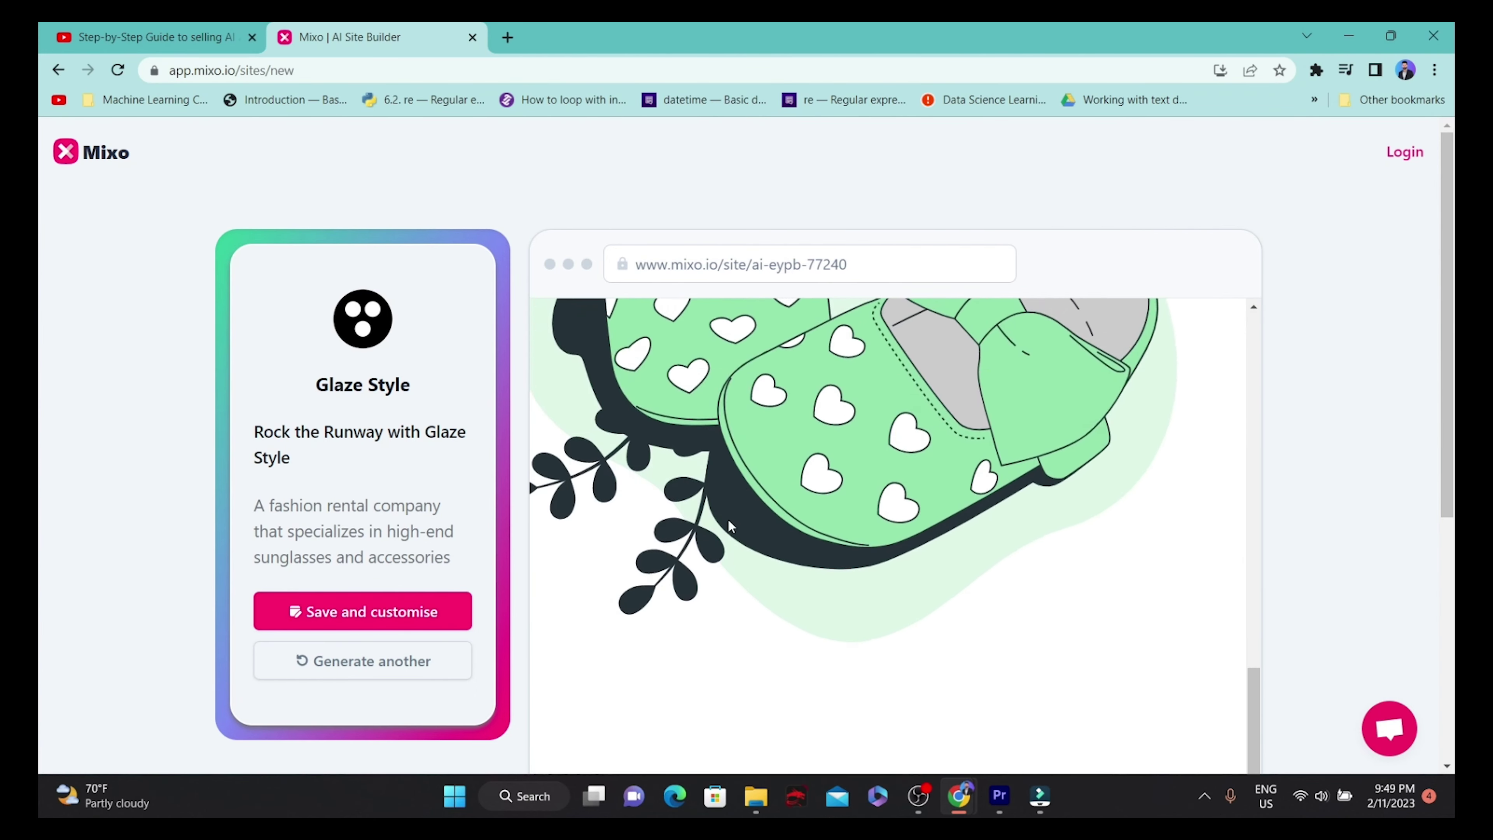
pyautogui.scroll(-5, 731, 525)
pyautogui.scroll(3, 787, 444)
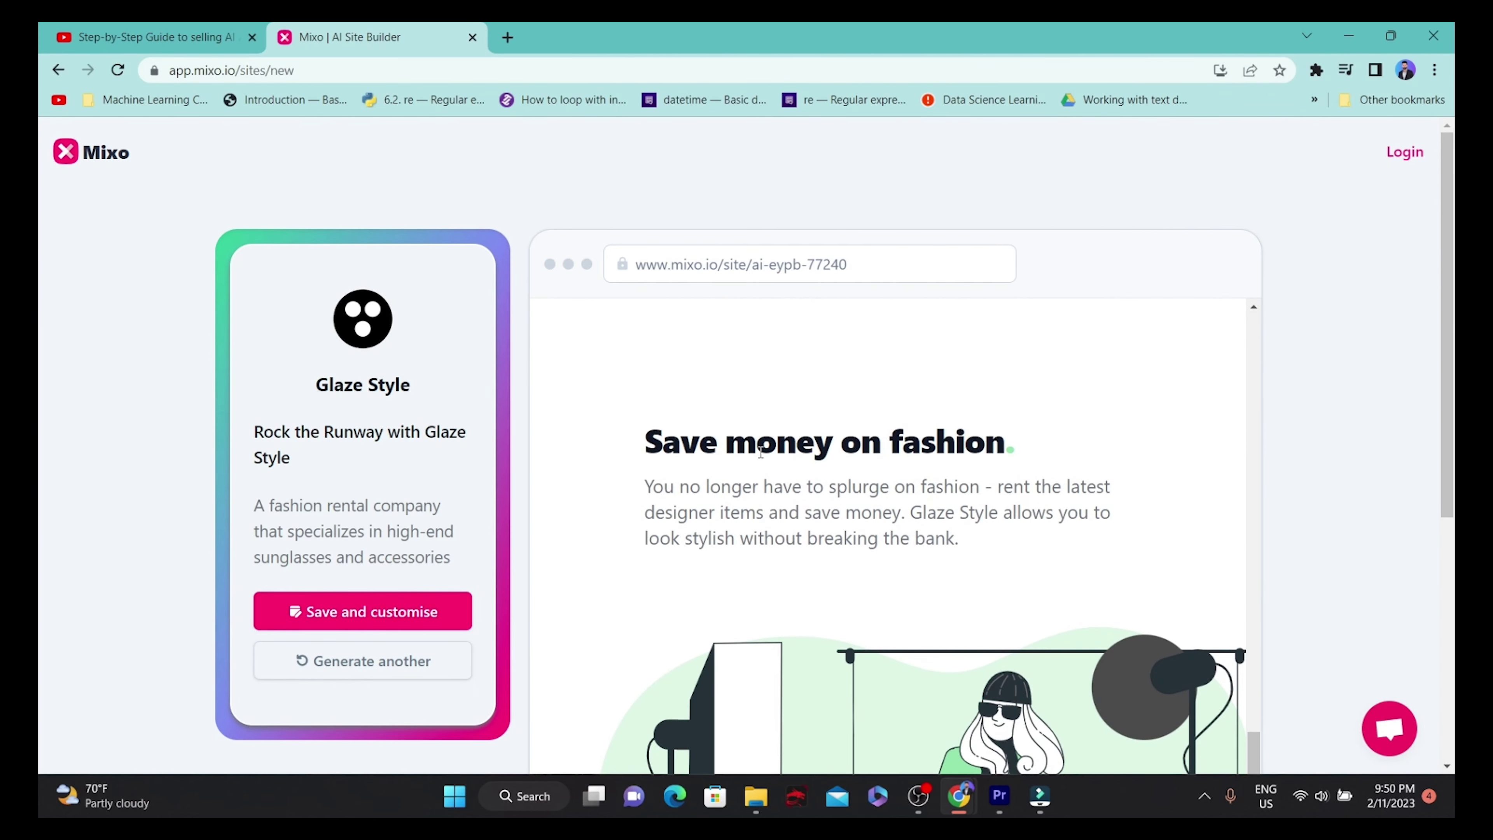
pyautogui.scroll(3, 758, 454)
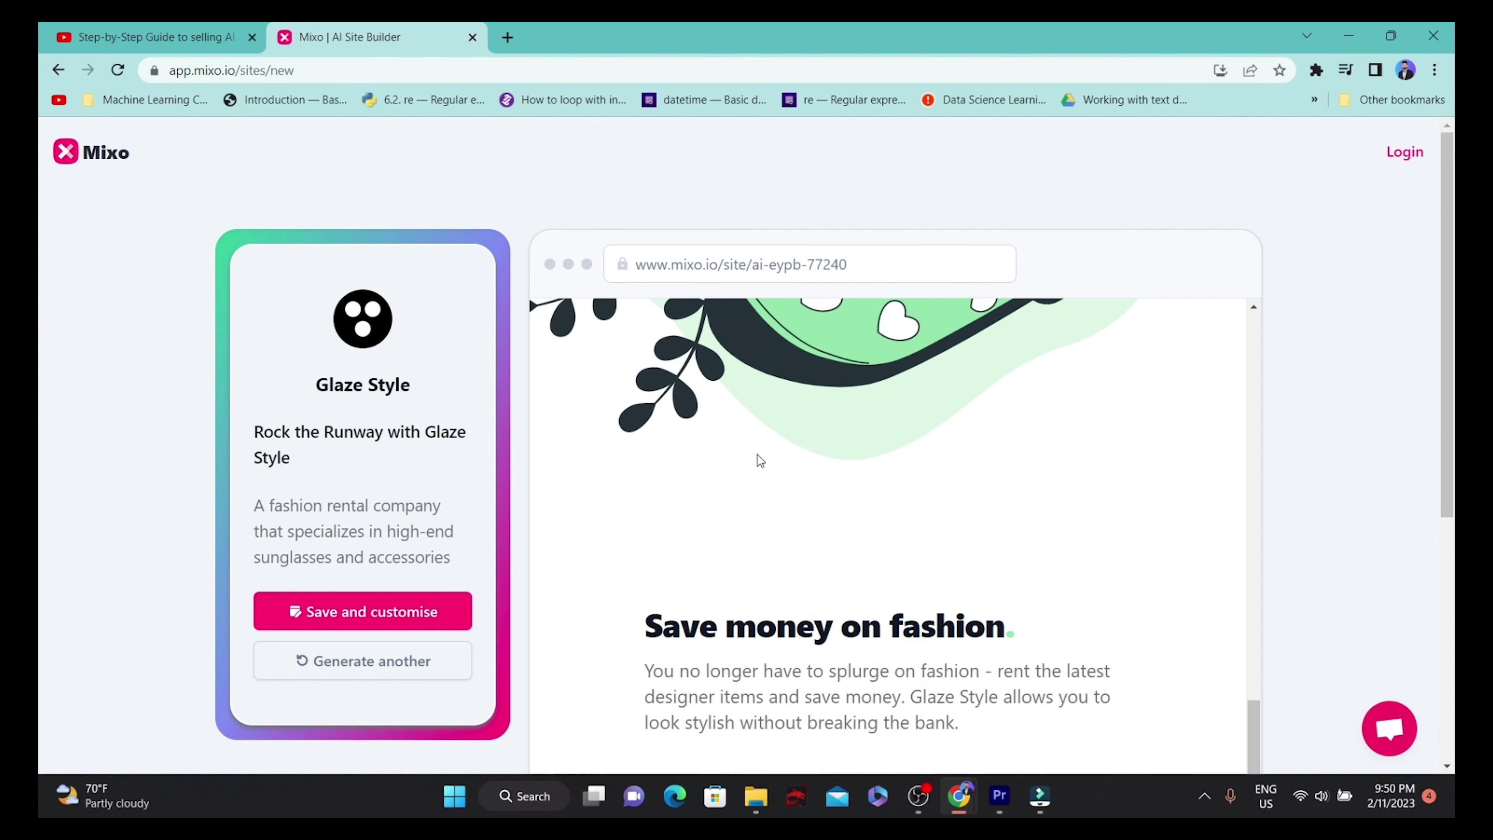
pyautogui.scroll(-5, 958, 592)
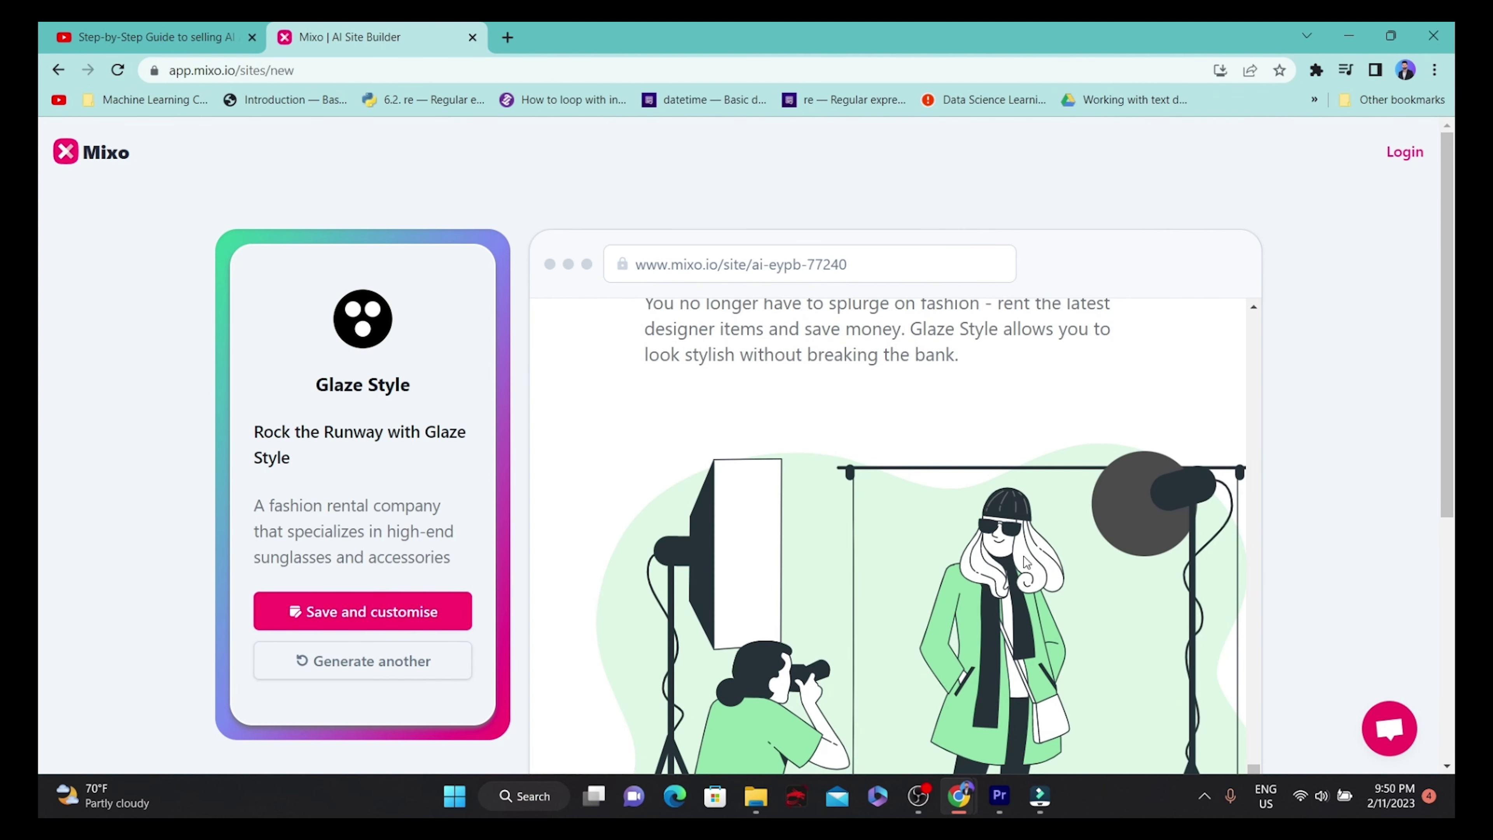
pyautogui.scroll(-3, 1046, 500)
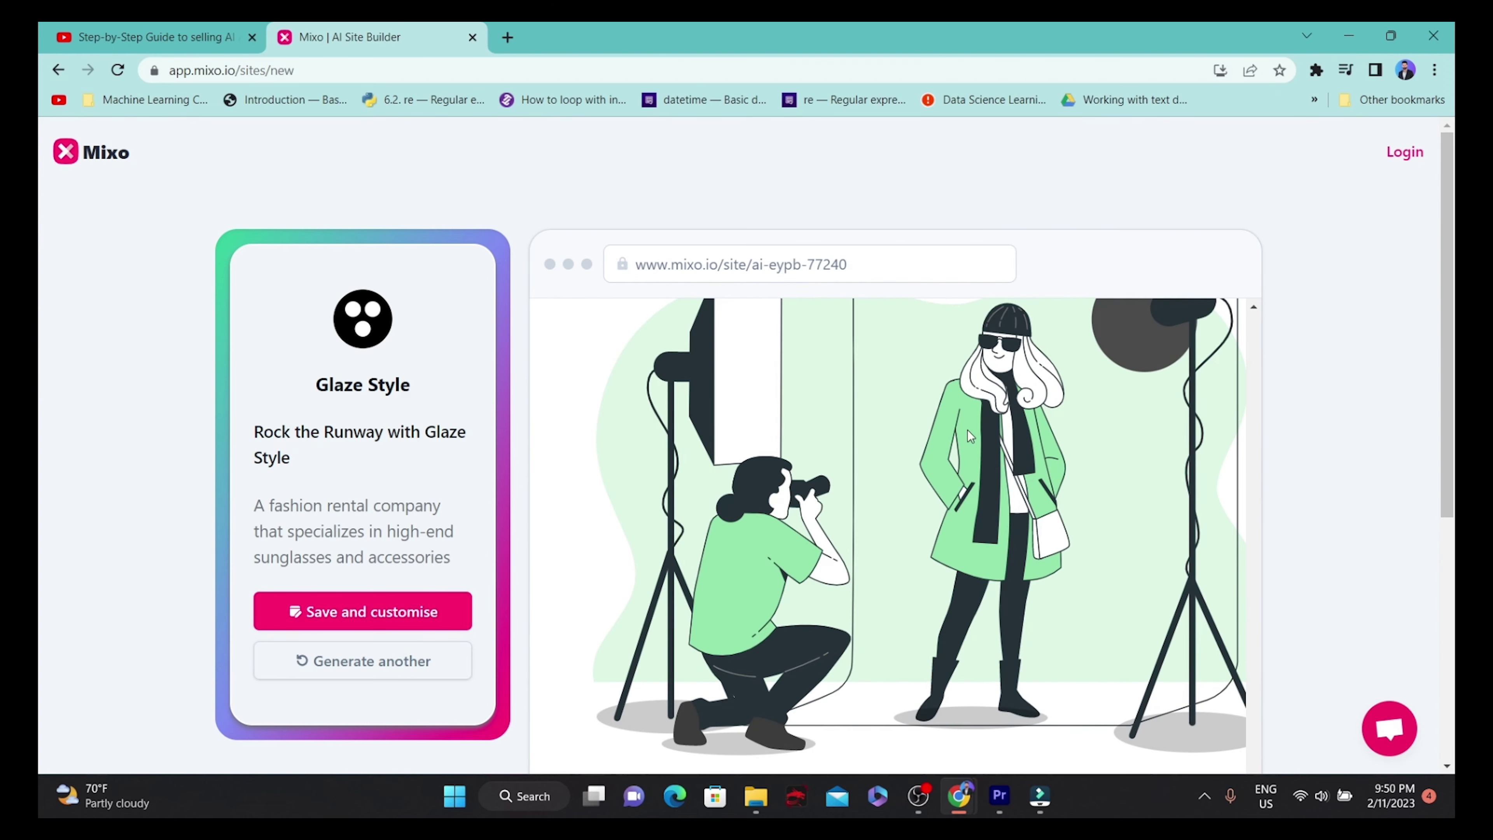
pyautogui.scroll(6, 976, 519)
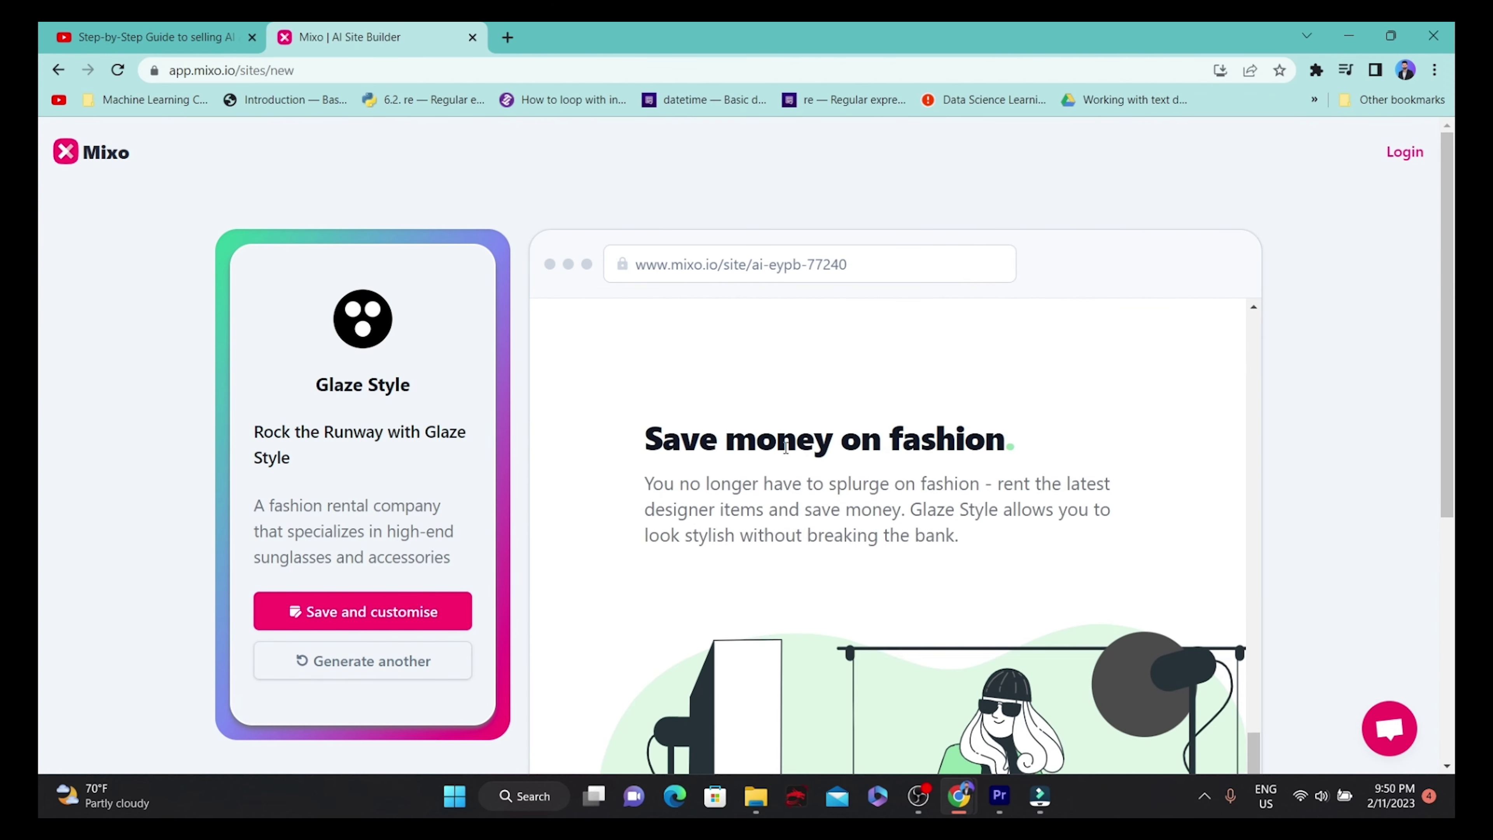
pyautogui.scroll(-5, 882, 506)
pyautogui.scroll(3, 820, 490)
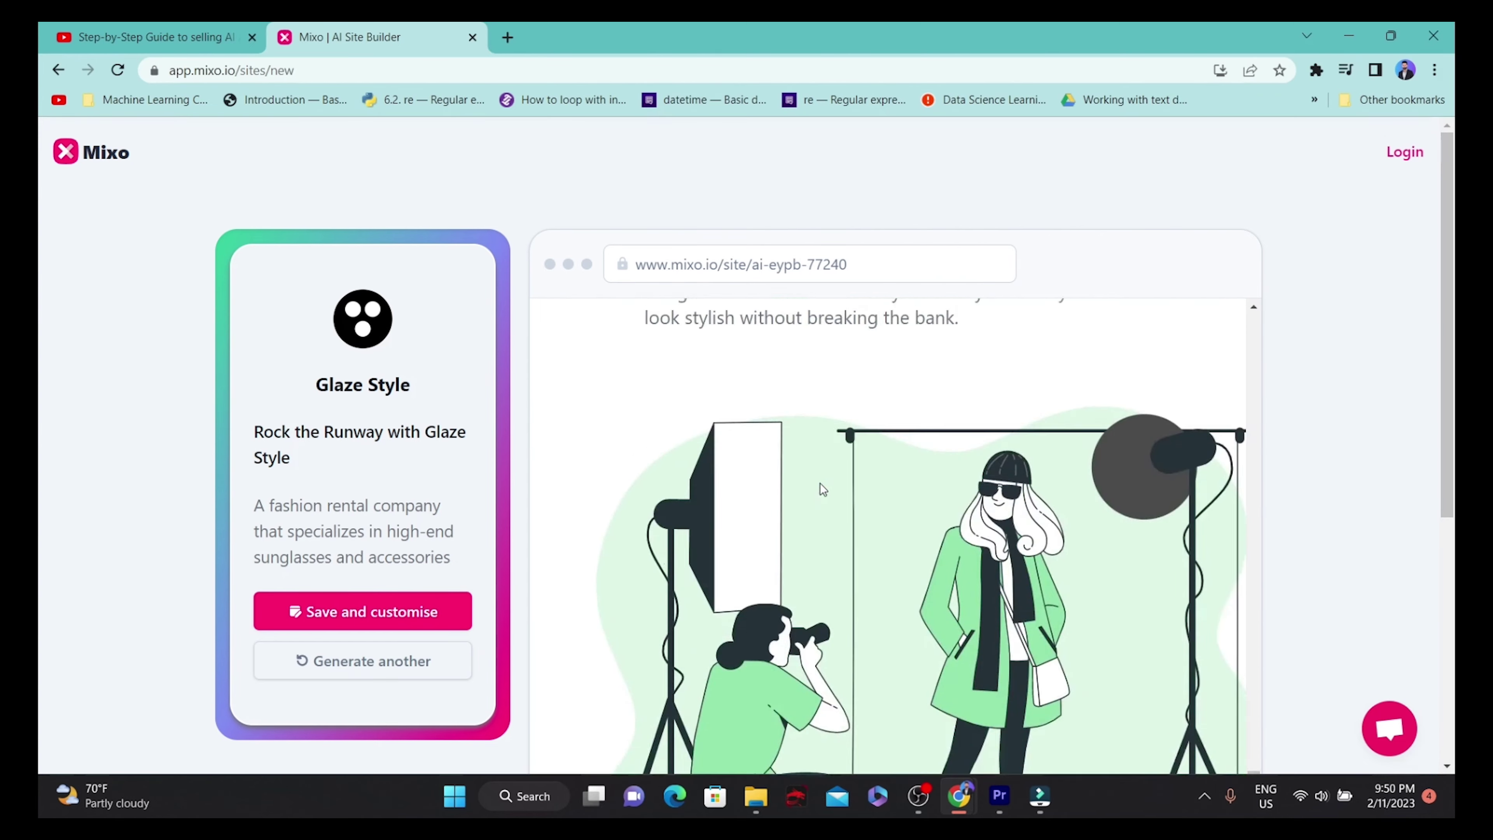
pyautogui.scroll(-5, 794, 497)
pyautogui.scroll(-5, 774, 506)
pyautogui.moveTo(651, 515); pyautogui.dragTo(1151, 522)
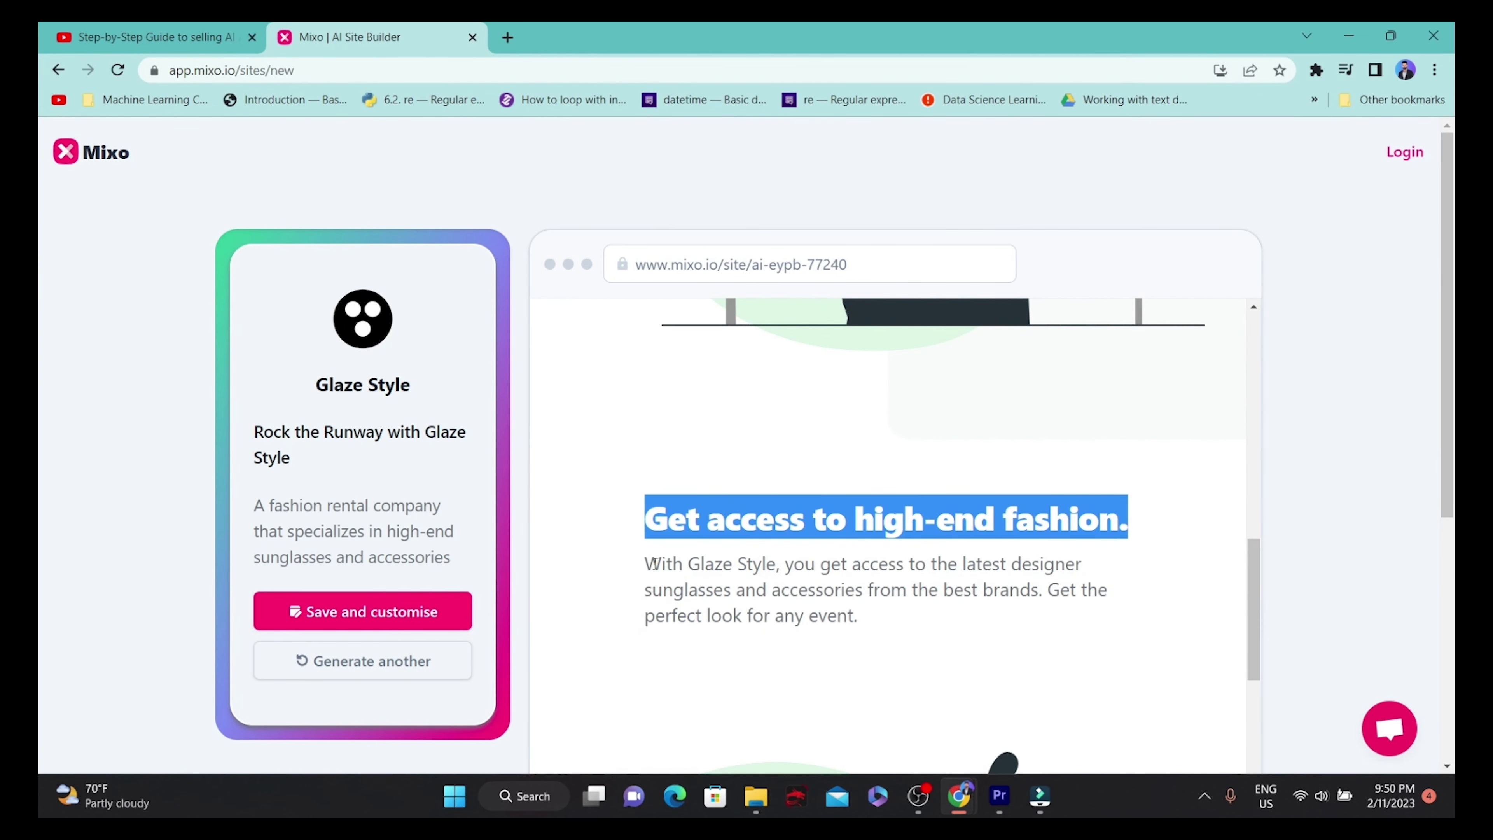
pyautogui.scroll(-5, 682, 529)
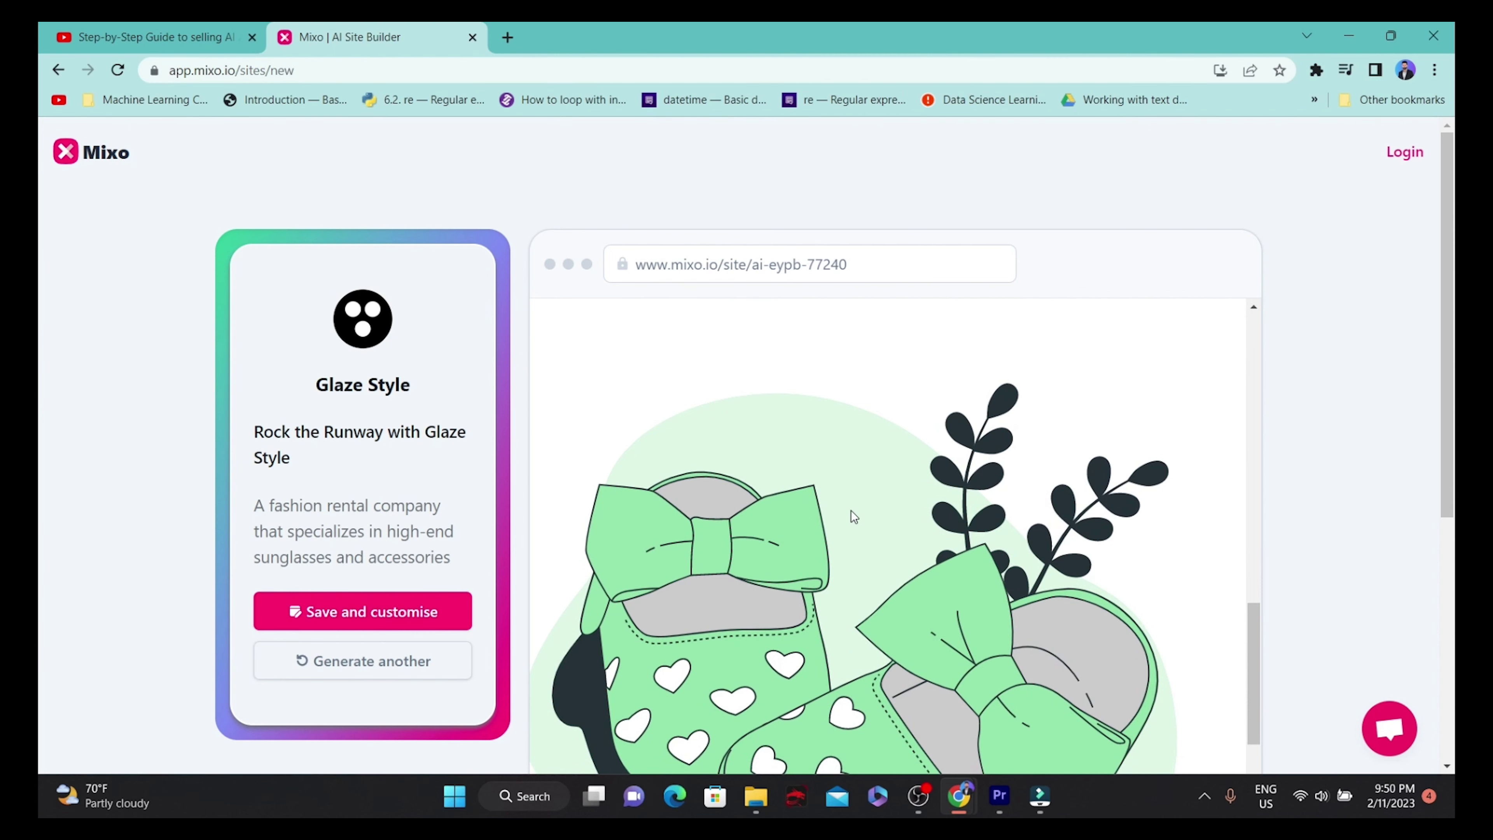
pyautogui.scroll(-10, 852, 512)
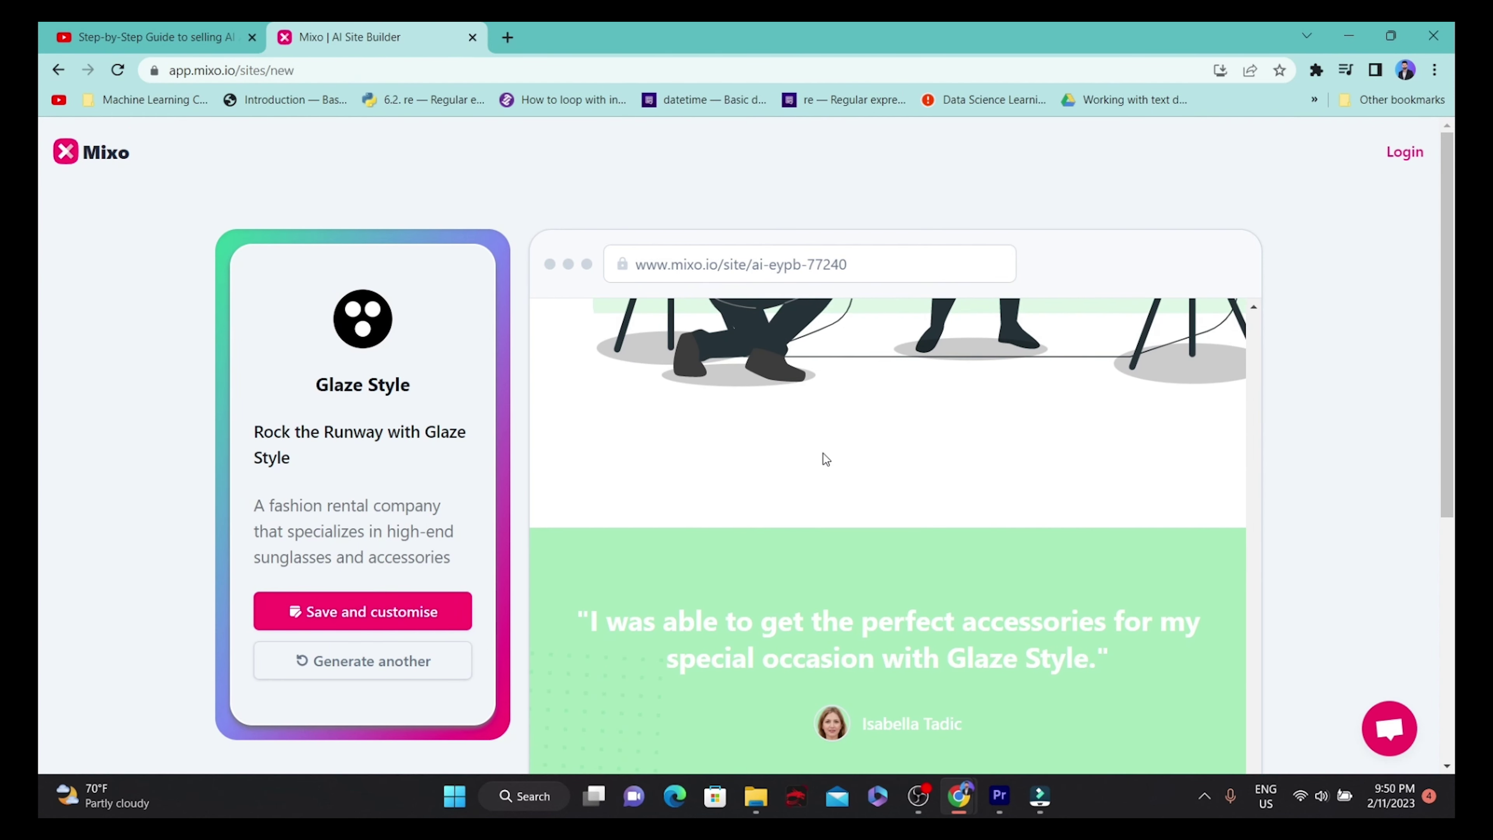
pyautogui.scroll(-2, 823, 459)
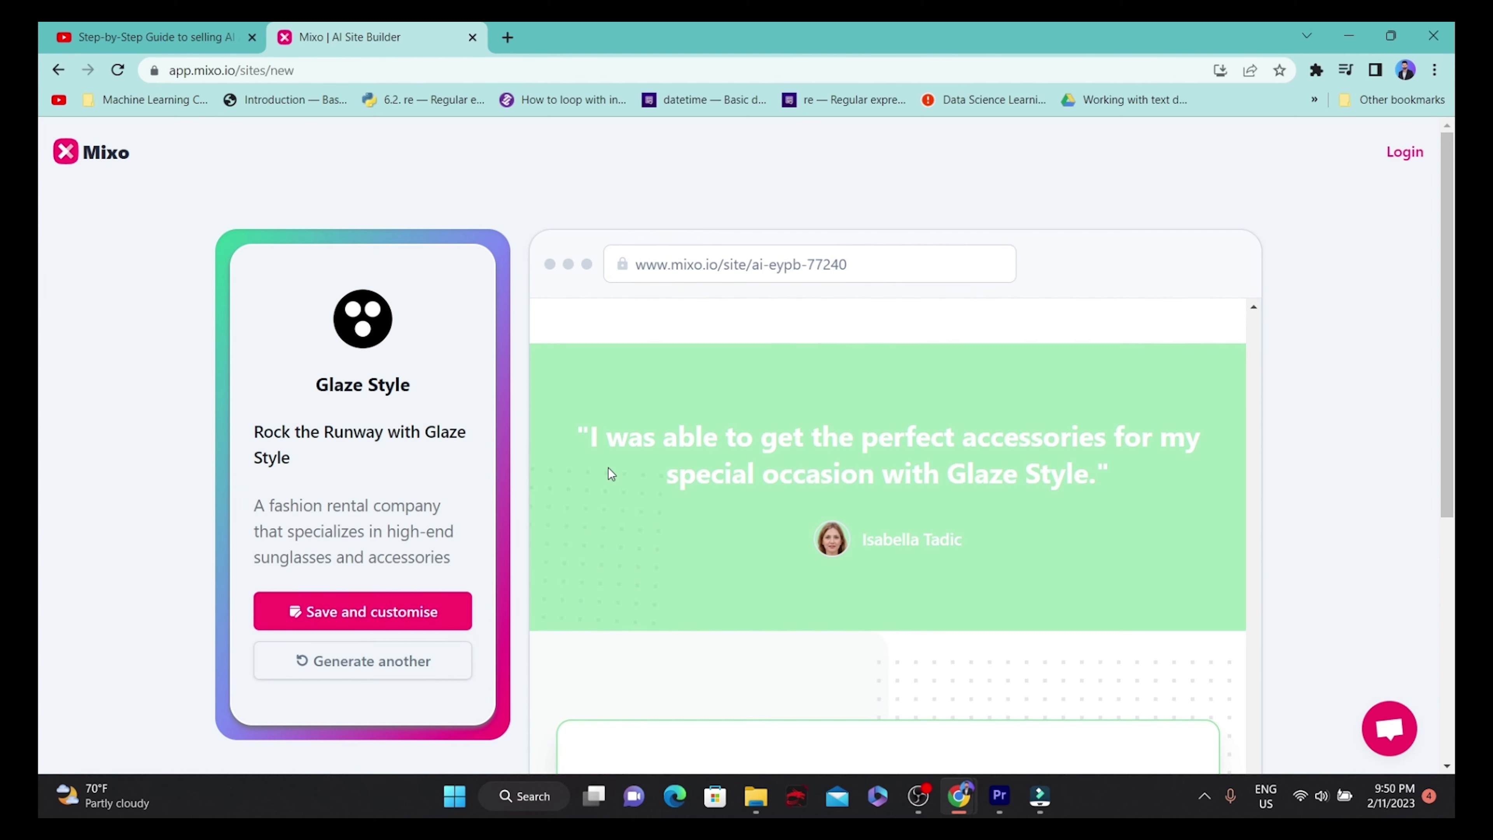
pyautogui.scroll(-2, 670, 453)
pyautogui.scroll(-10, 678, 456)
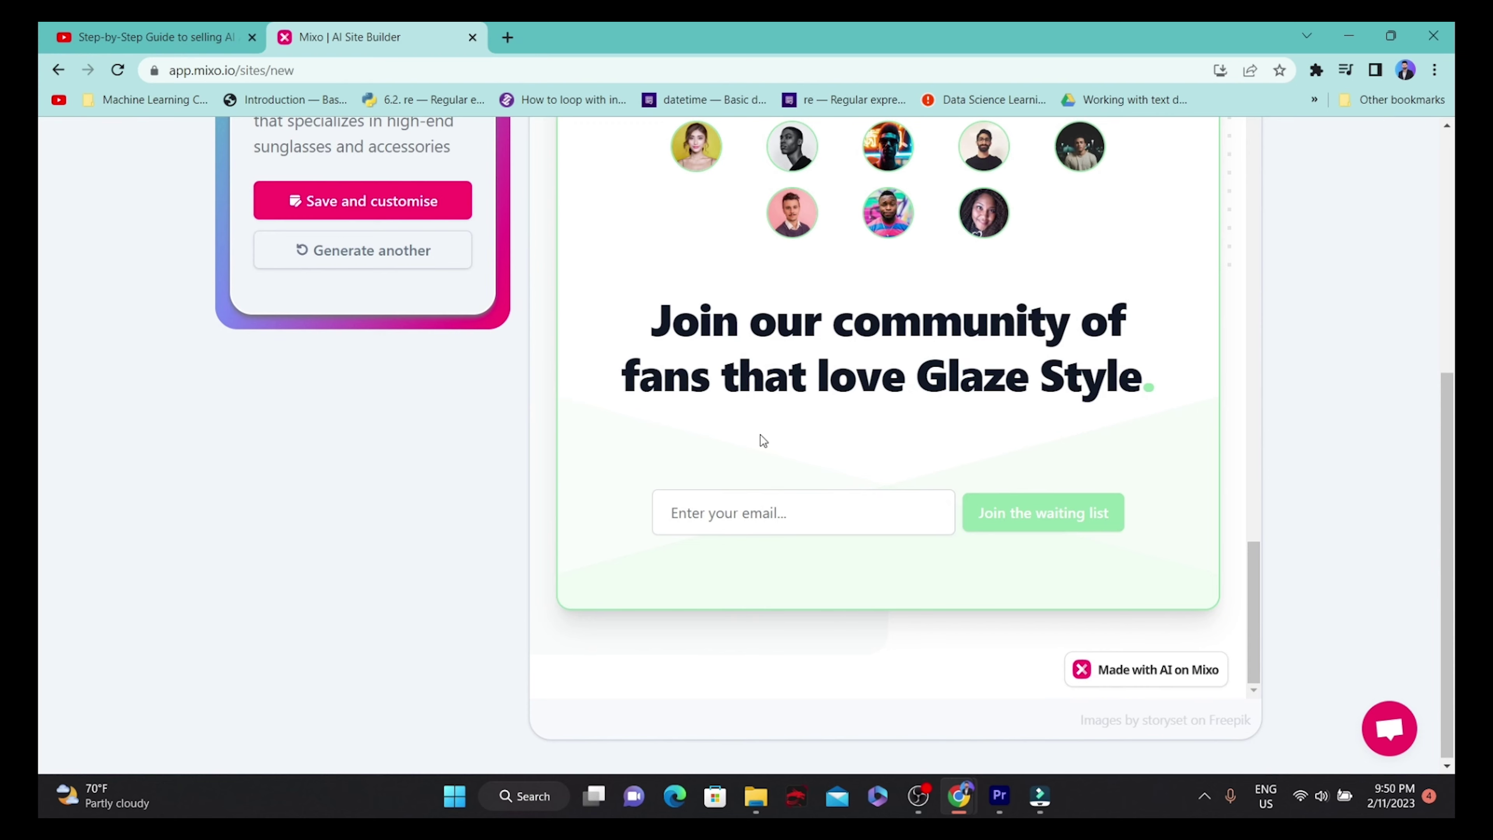
pyautogui.scroll(5, 763, 441)
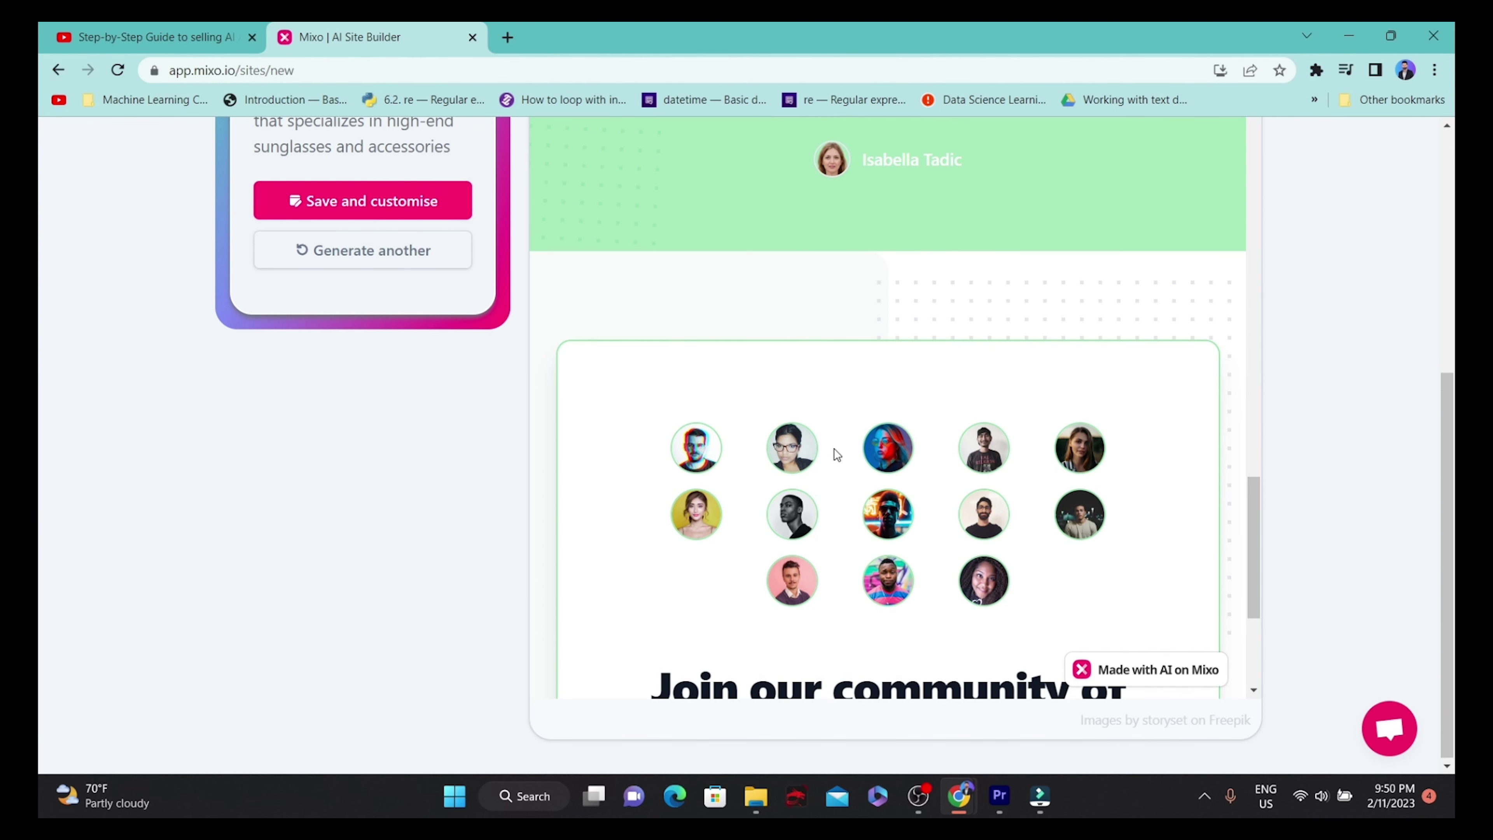
pyautogui.scroll(5, 417, 250)
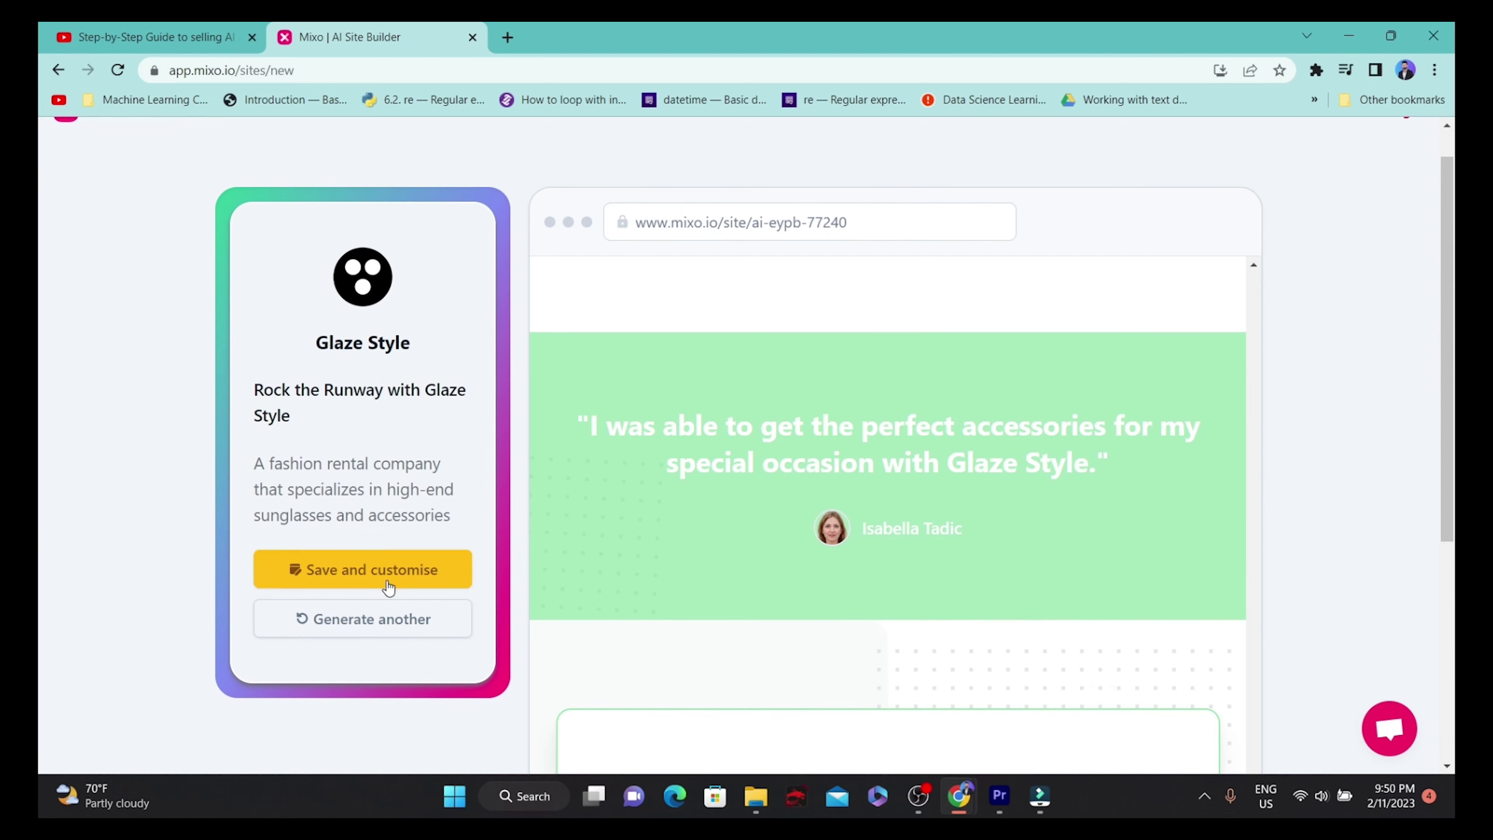
# Save the Glaze Style site after signing in with Google, and continue on the free plan.
pyautogui.click(388, 582)
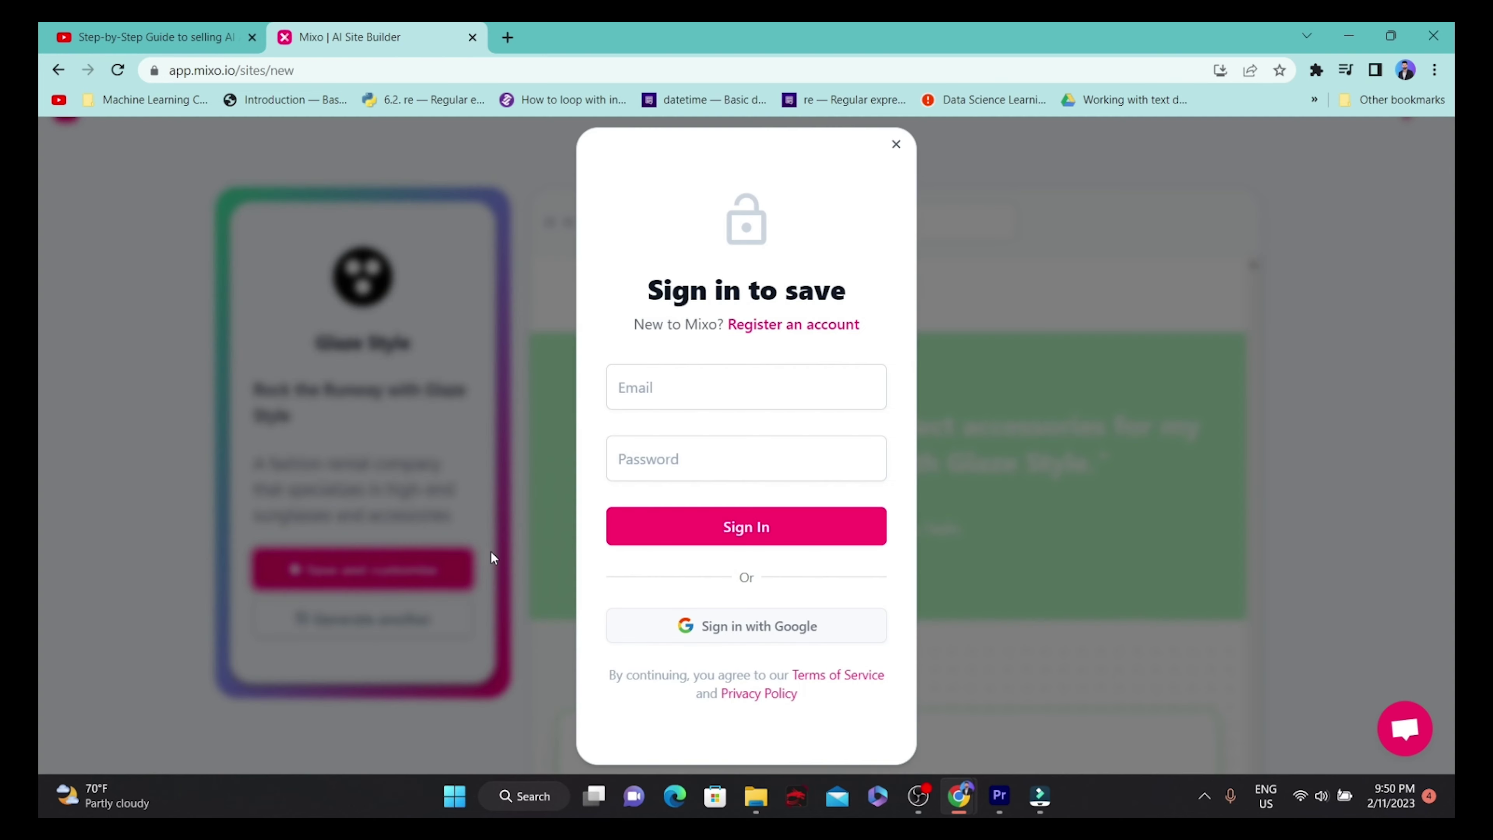
pyautogui.click(801, 638)
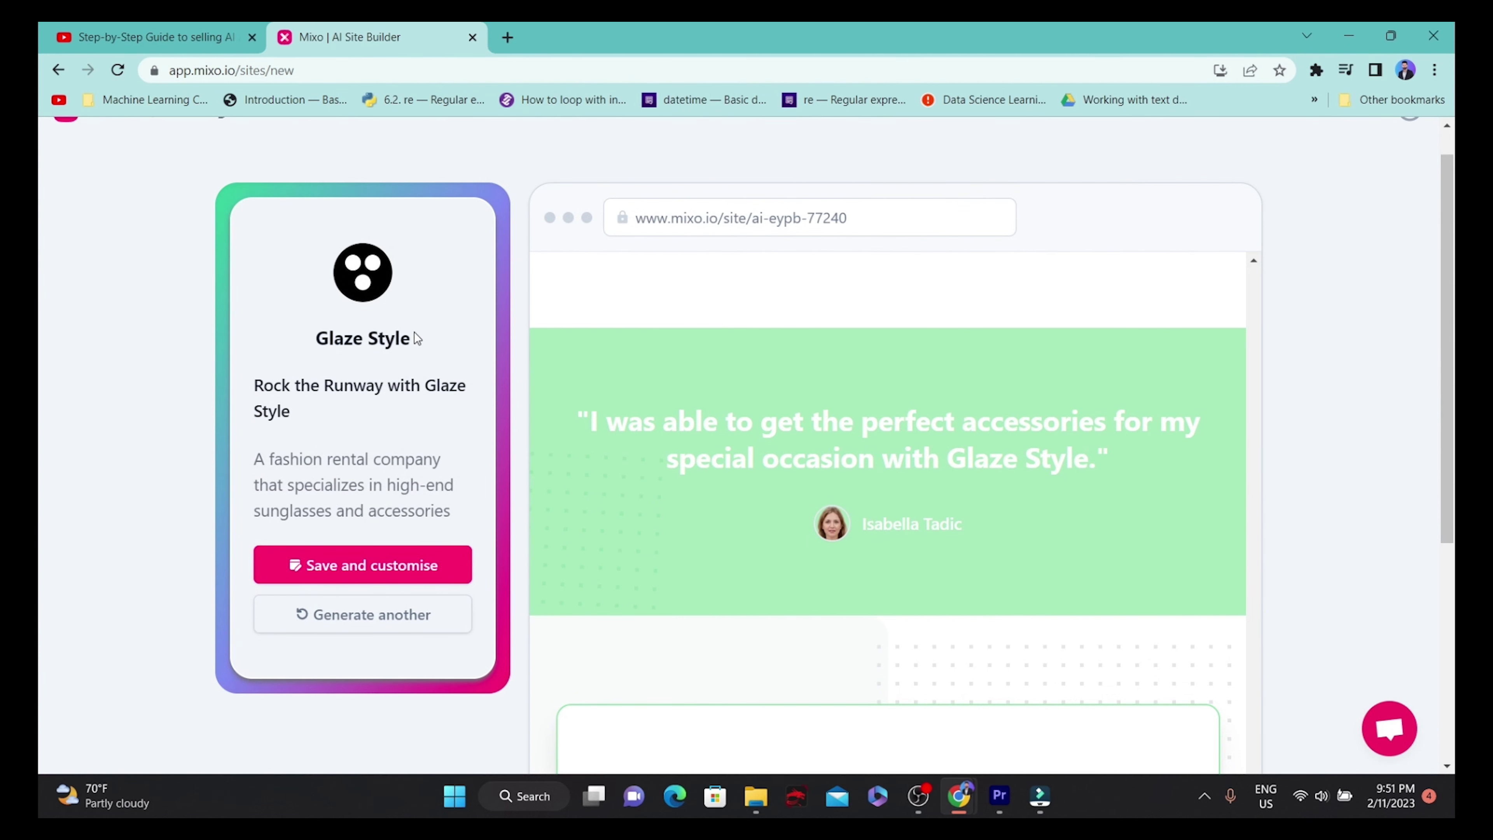
pyautogui.click(410, 562)
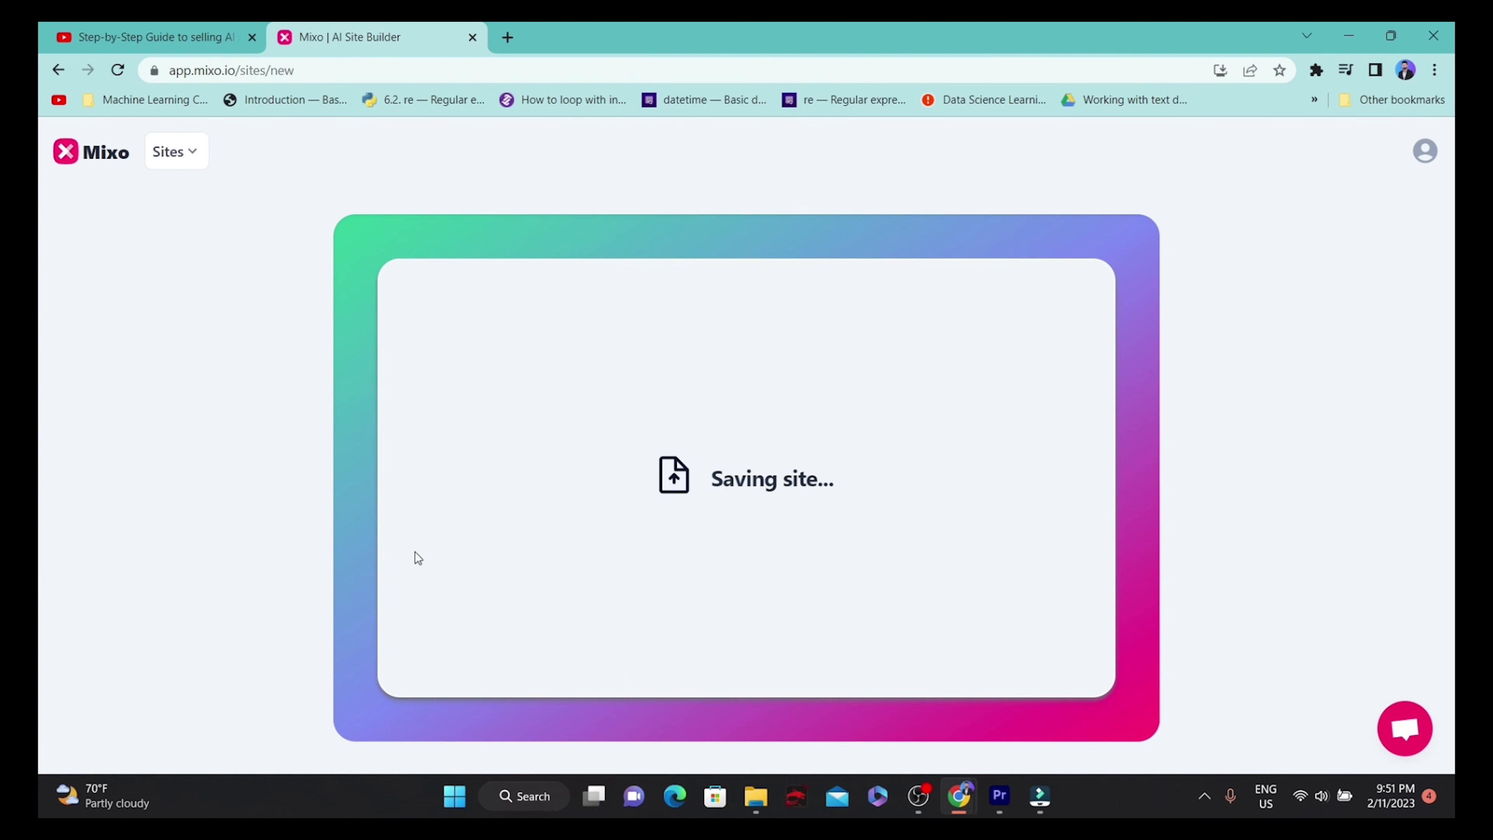
pyautogui.scroll(-5, 848, 375)
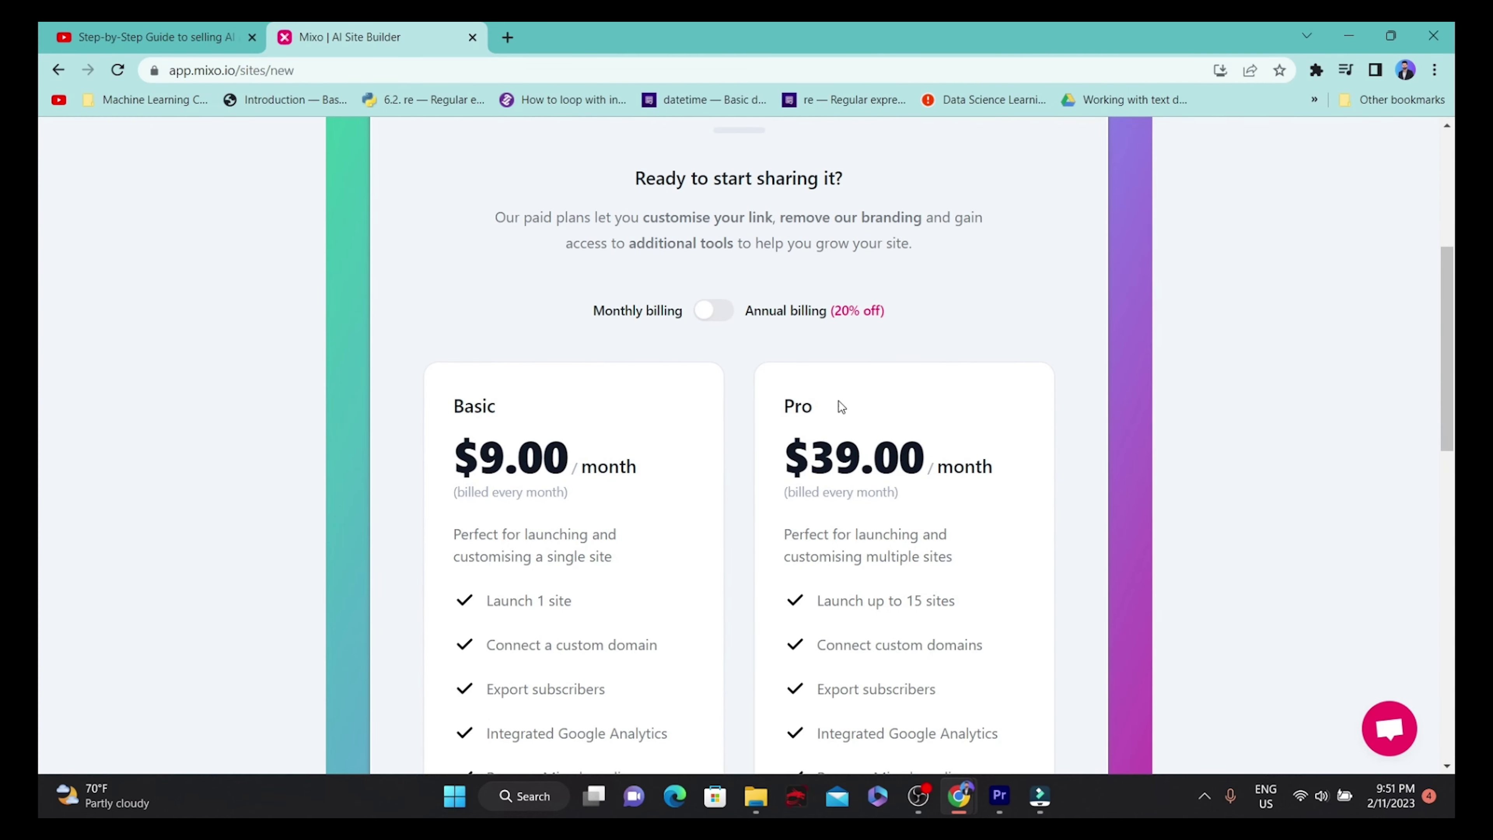
pyautogui.scroll(-8, 816, 512)
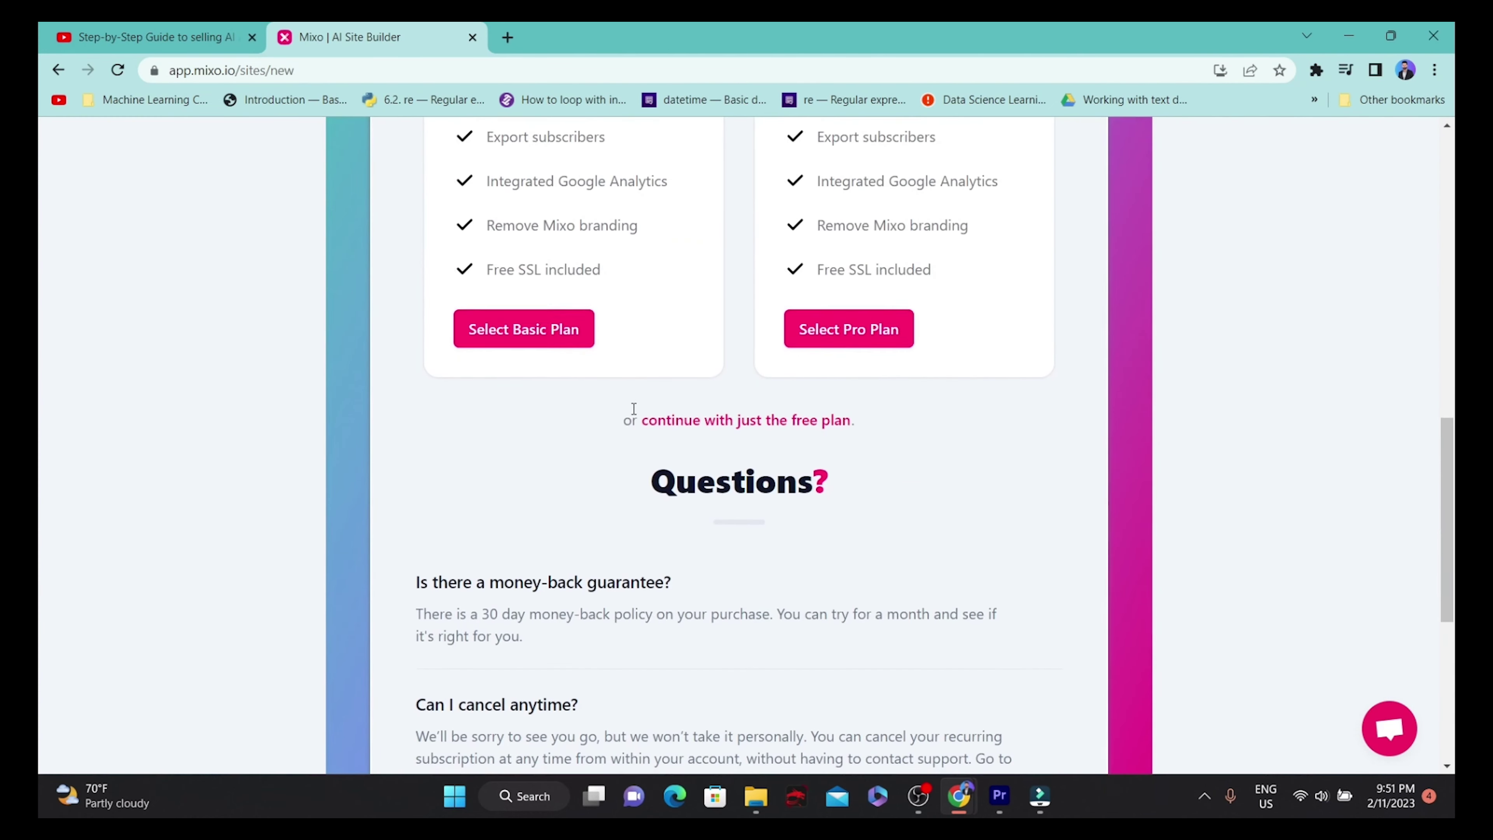
pyautogui.click(748, 421)
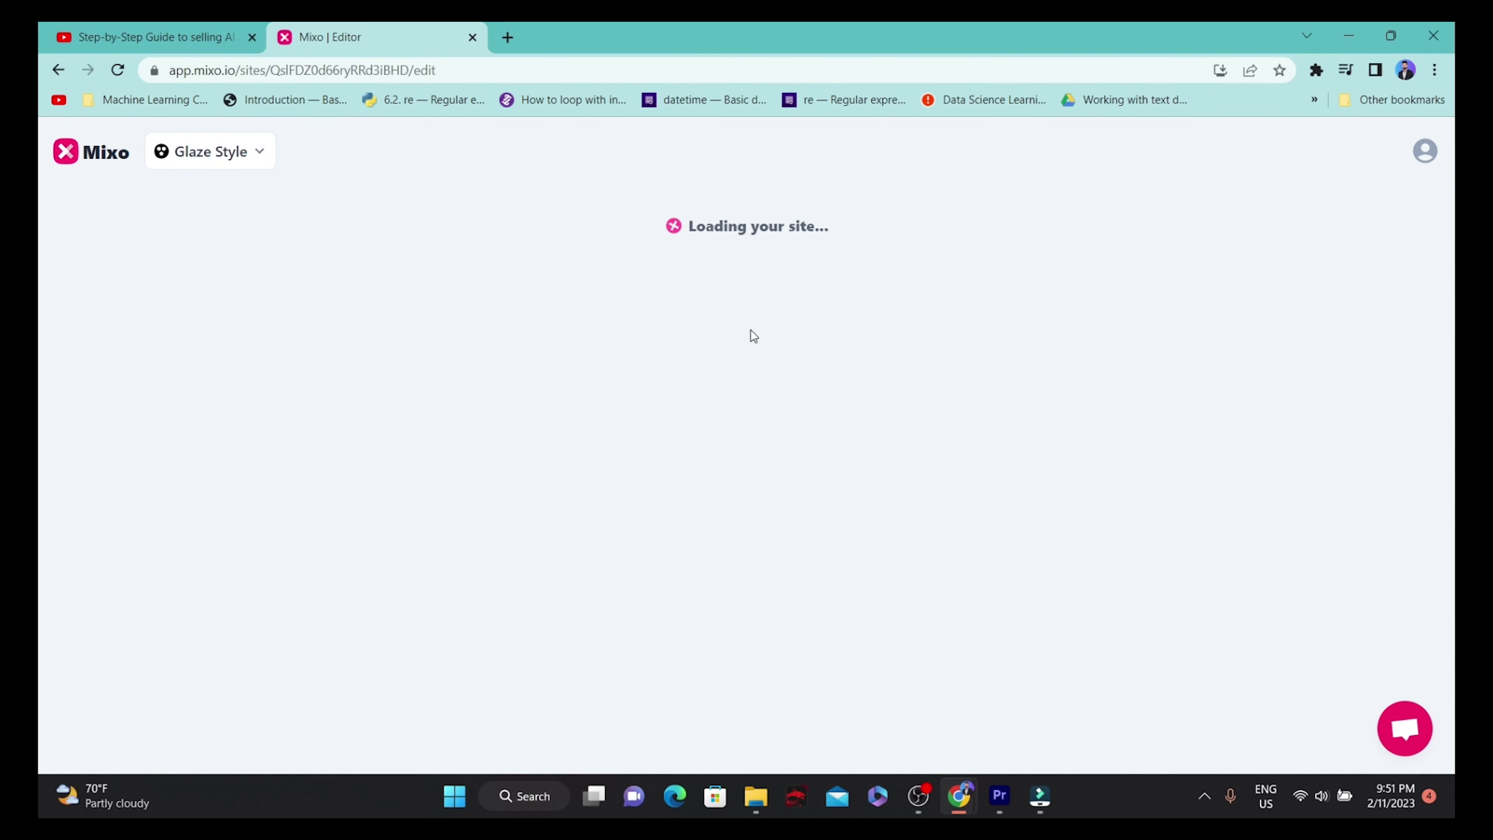
# Open the Site settings and view the logo's Media Library, closing it without changing the logo.
pyautogui.scroll(-15, 754, 293)
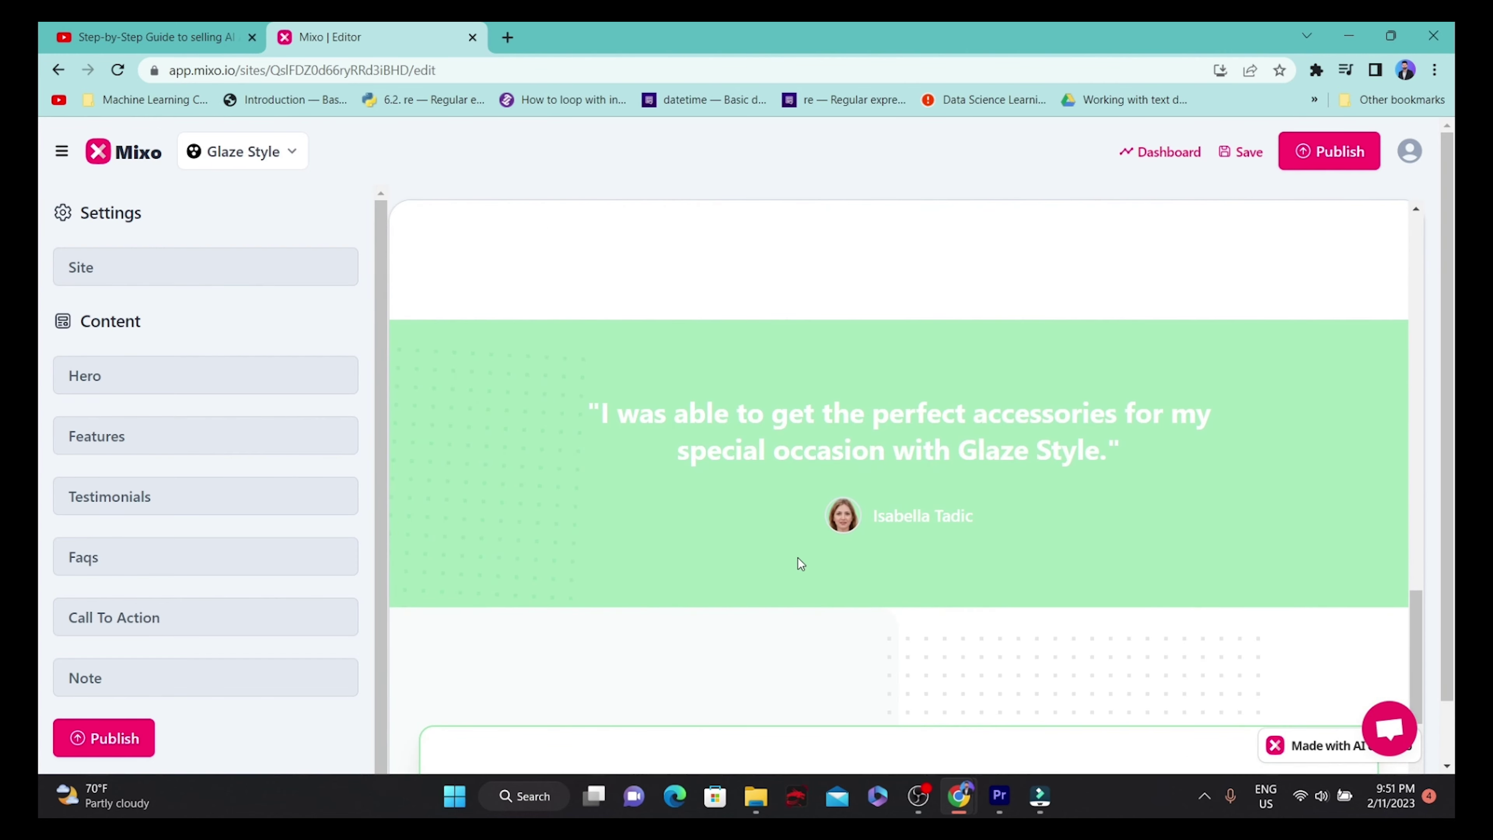
pyautogui.scroll(10, 764, 573)
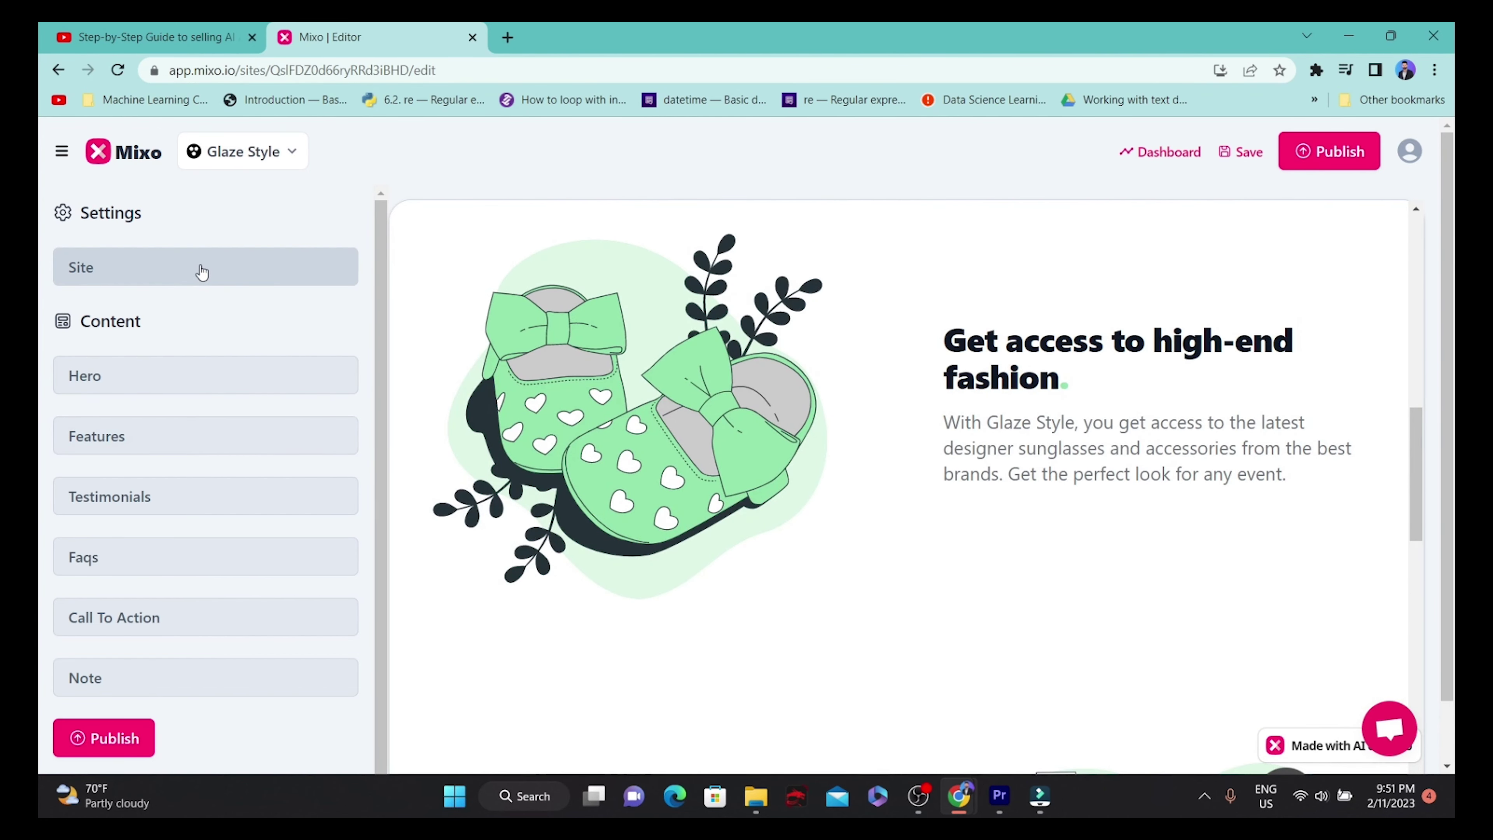
pyautogui.click(197, 273)
pyautogui.click(212, 456)
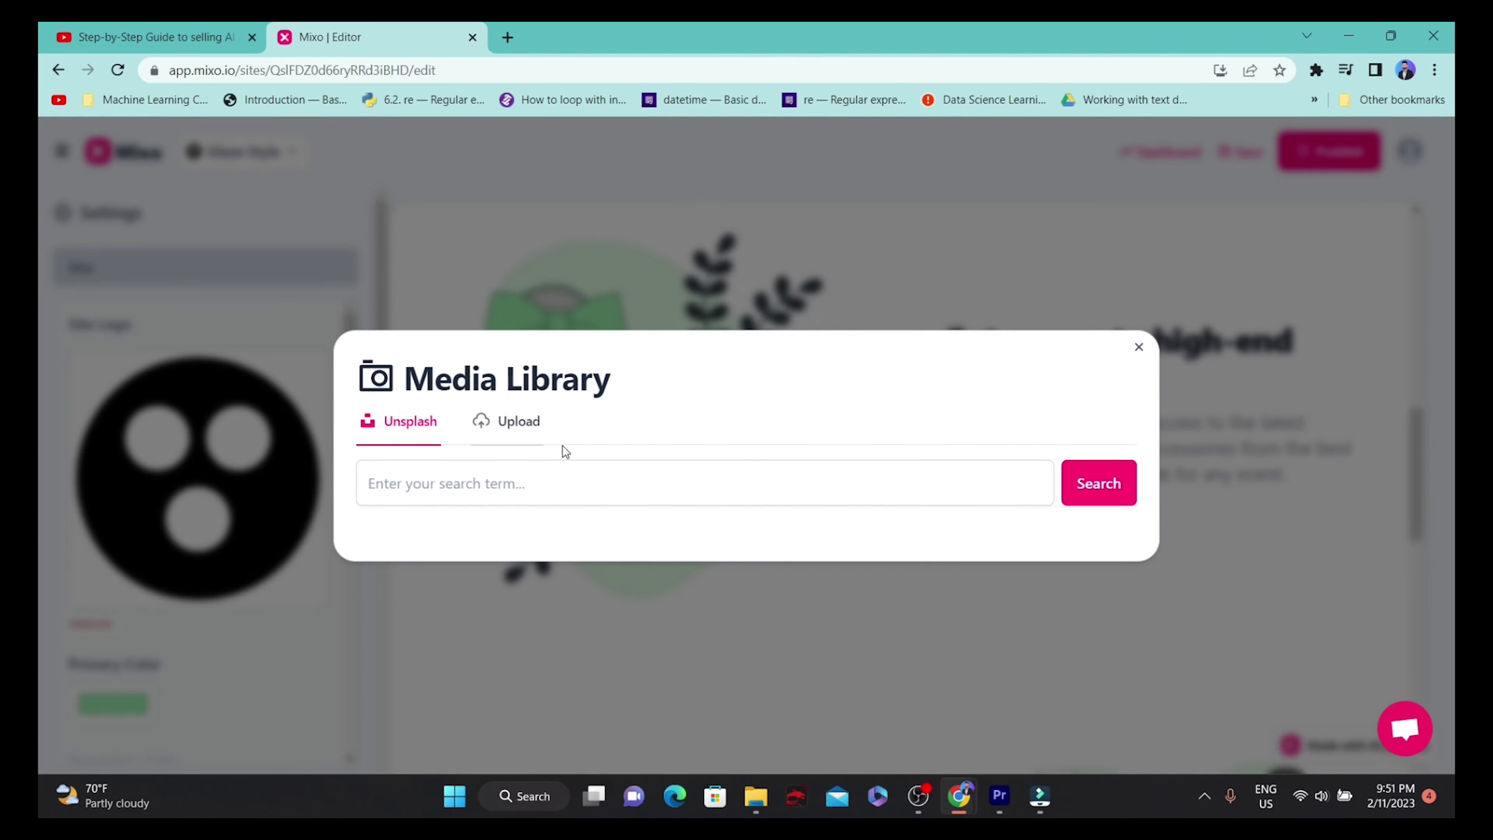
pyautogui.click(1140, 347)
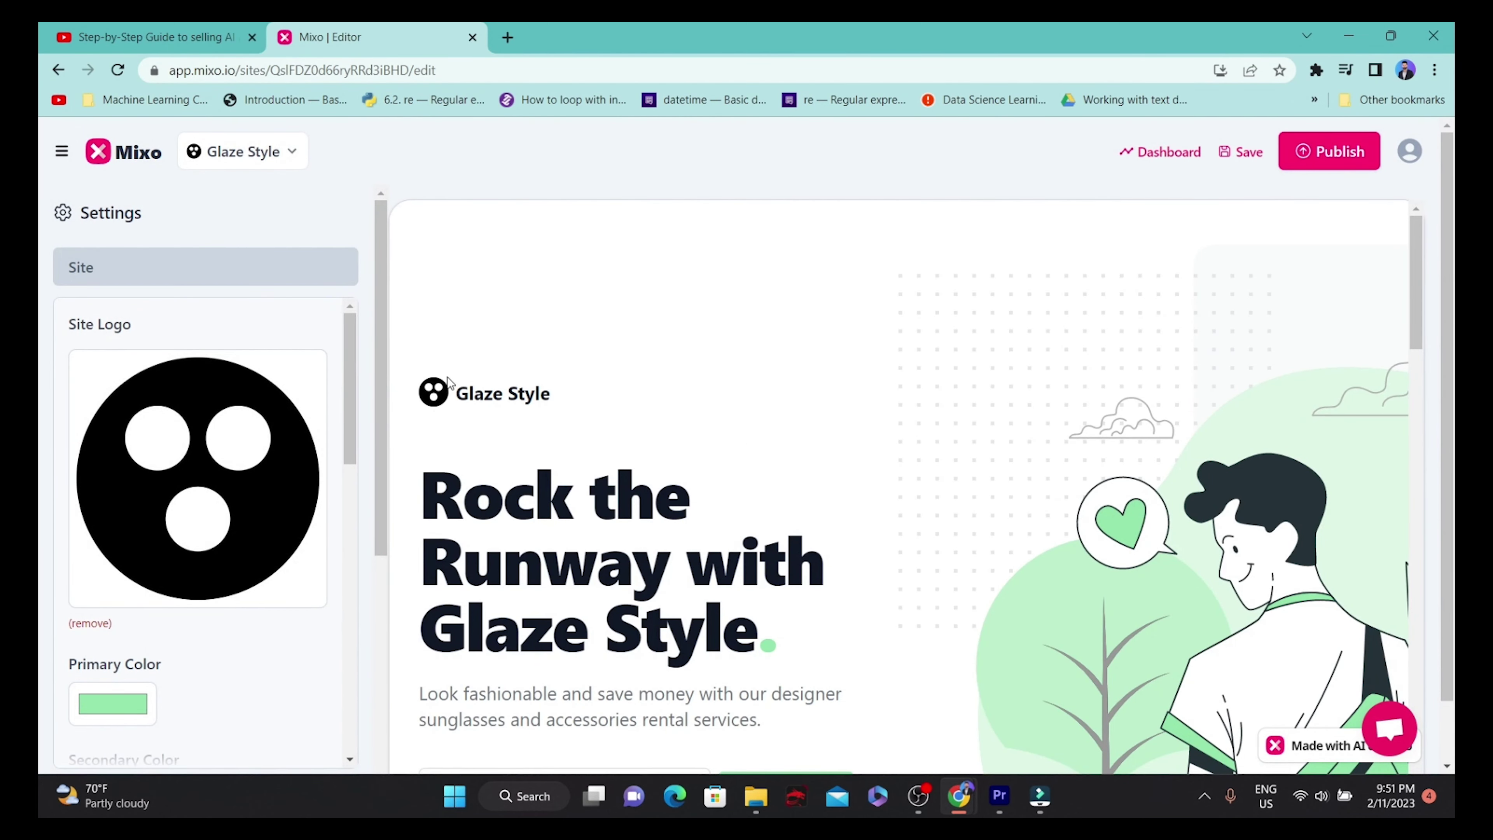
# Change the primary colour from lavender to a sandy gold hue in the colour picker.
pyautogui.click(124, 705)
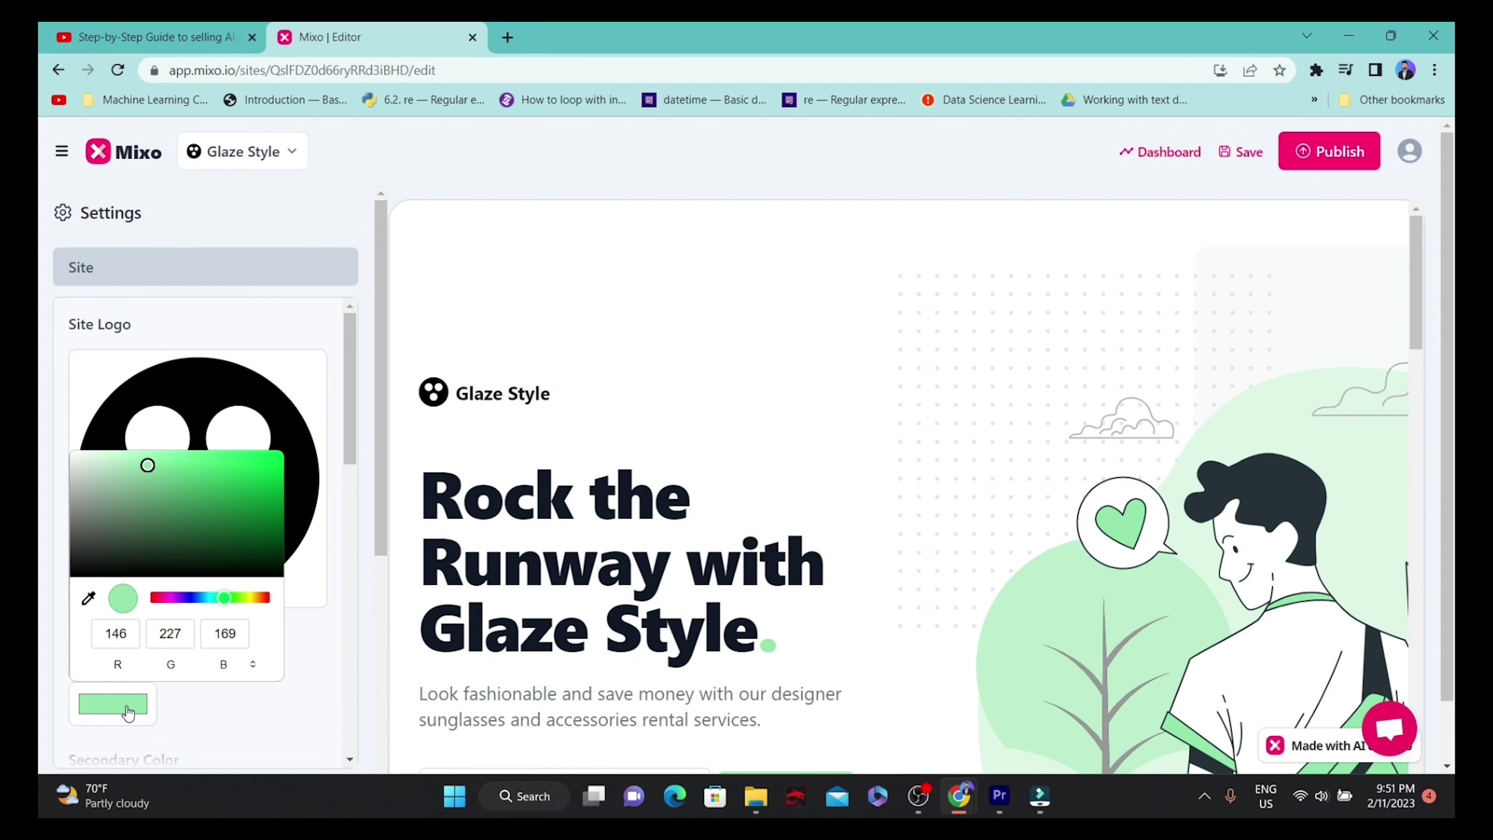
pyautogui.scroll(-3, 158, 465)
pyautogui.scroll(3, 179, 612)
pyautogui.click(112, 703)
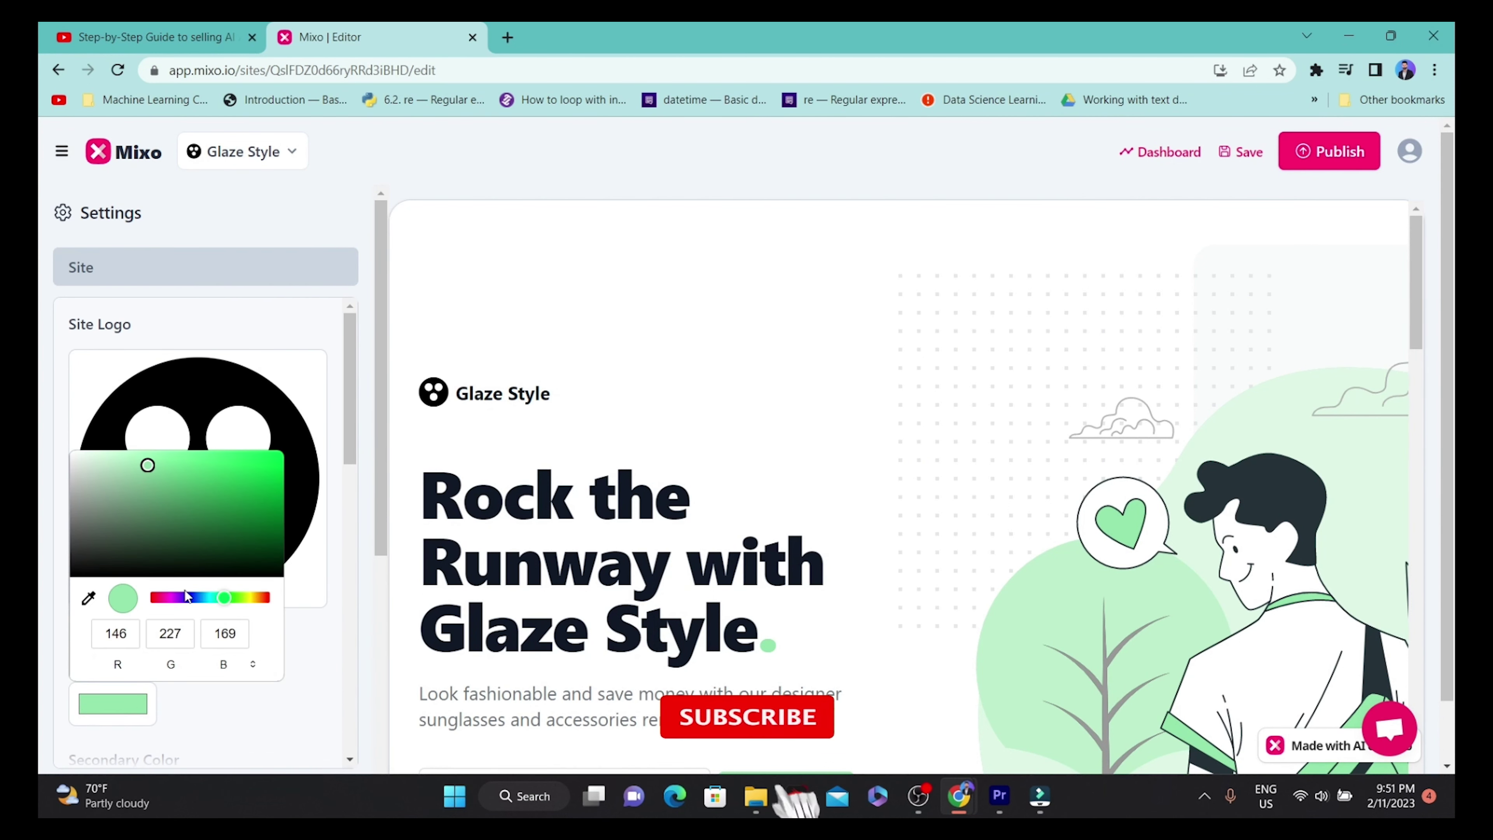
pyautogui.click(194, 598)
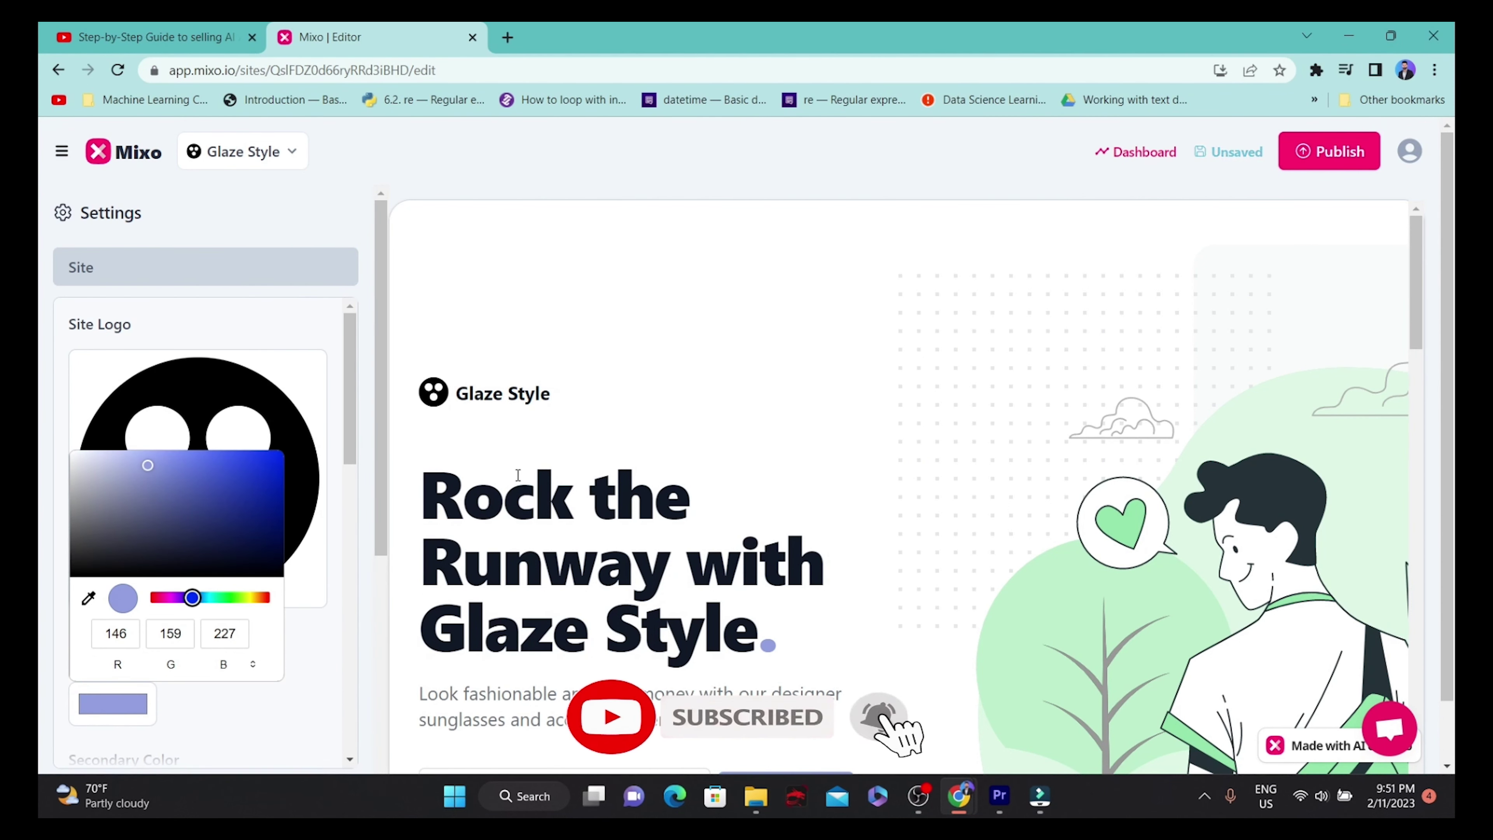
pyautogui.scroll(-5, 658, 442)
pyautogui.scroll(5, 656, 437)
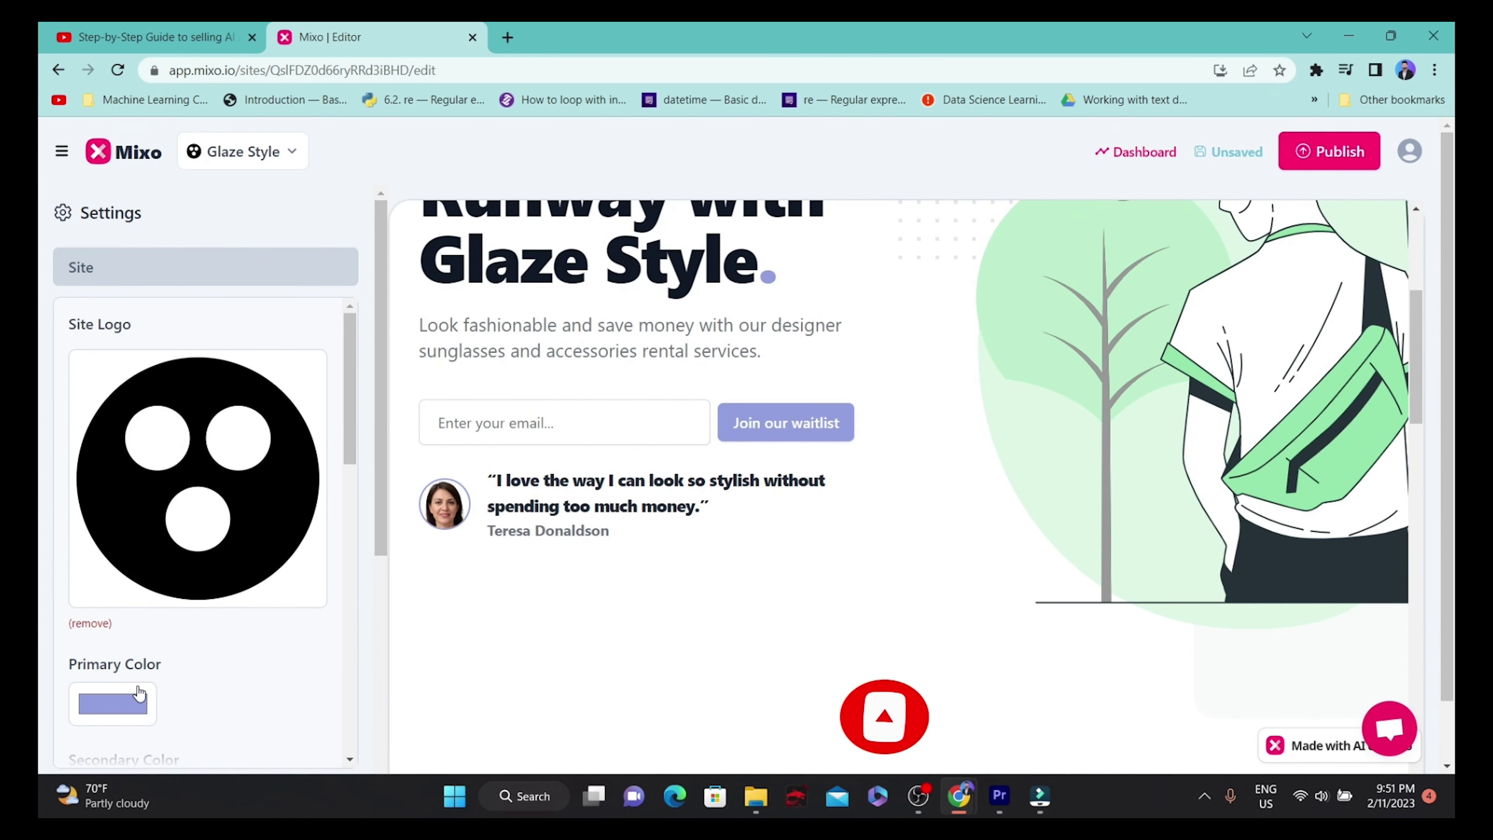
pyautogui.click(120, 703)
pyautogui.moveTo(192, 598); pyautogui.dragTo(255, 603)
pyautogui.click(437, 579)
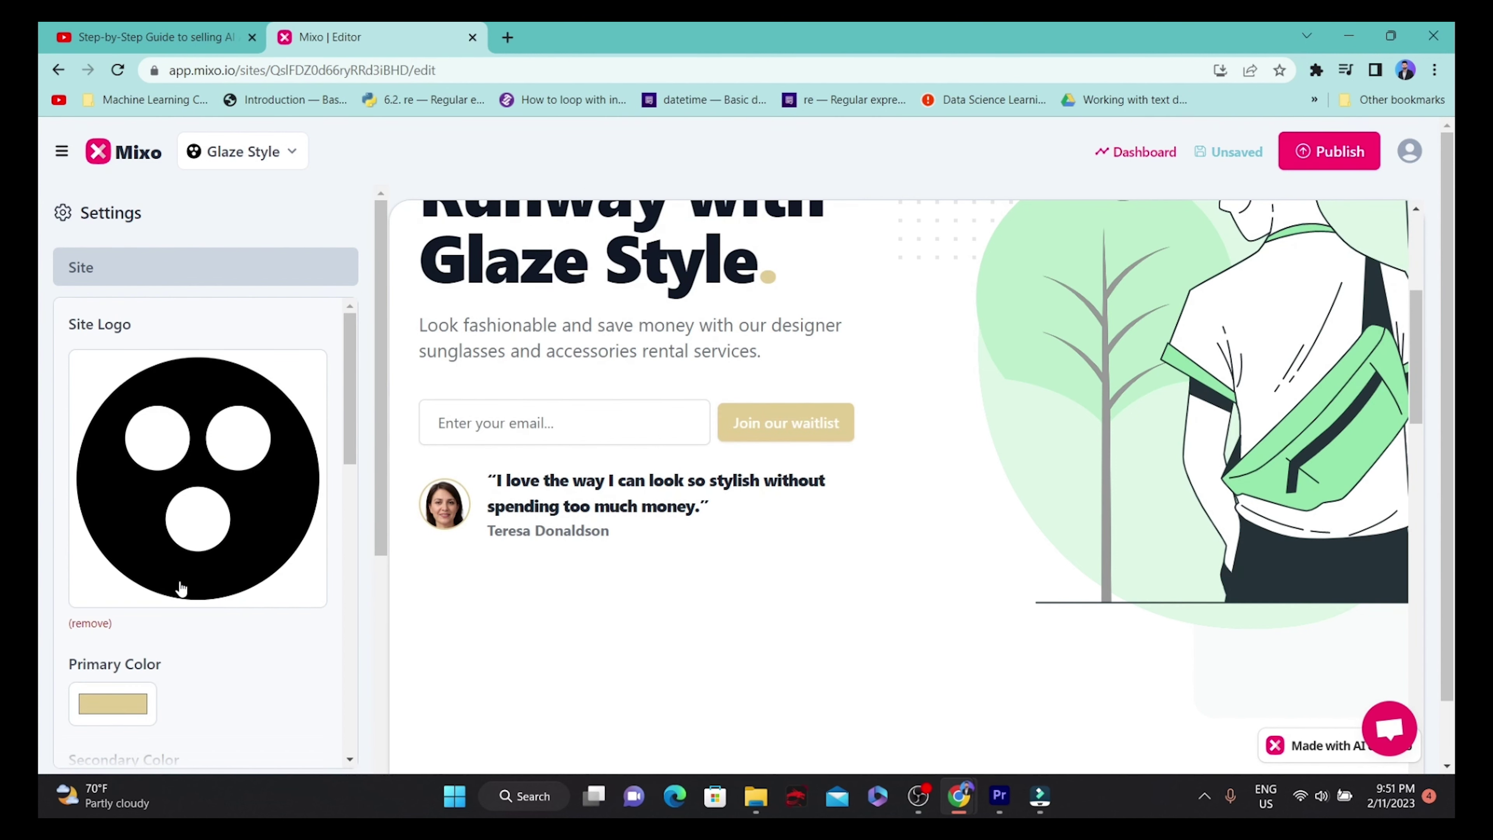
pyautogui.scroll(-5, 164, 462)
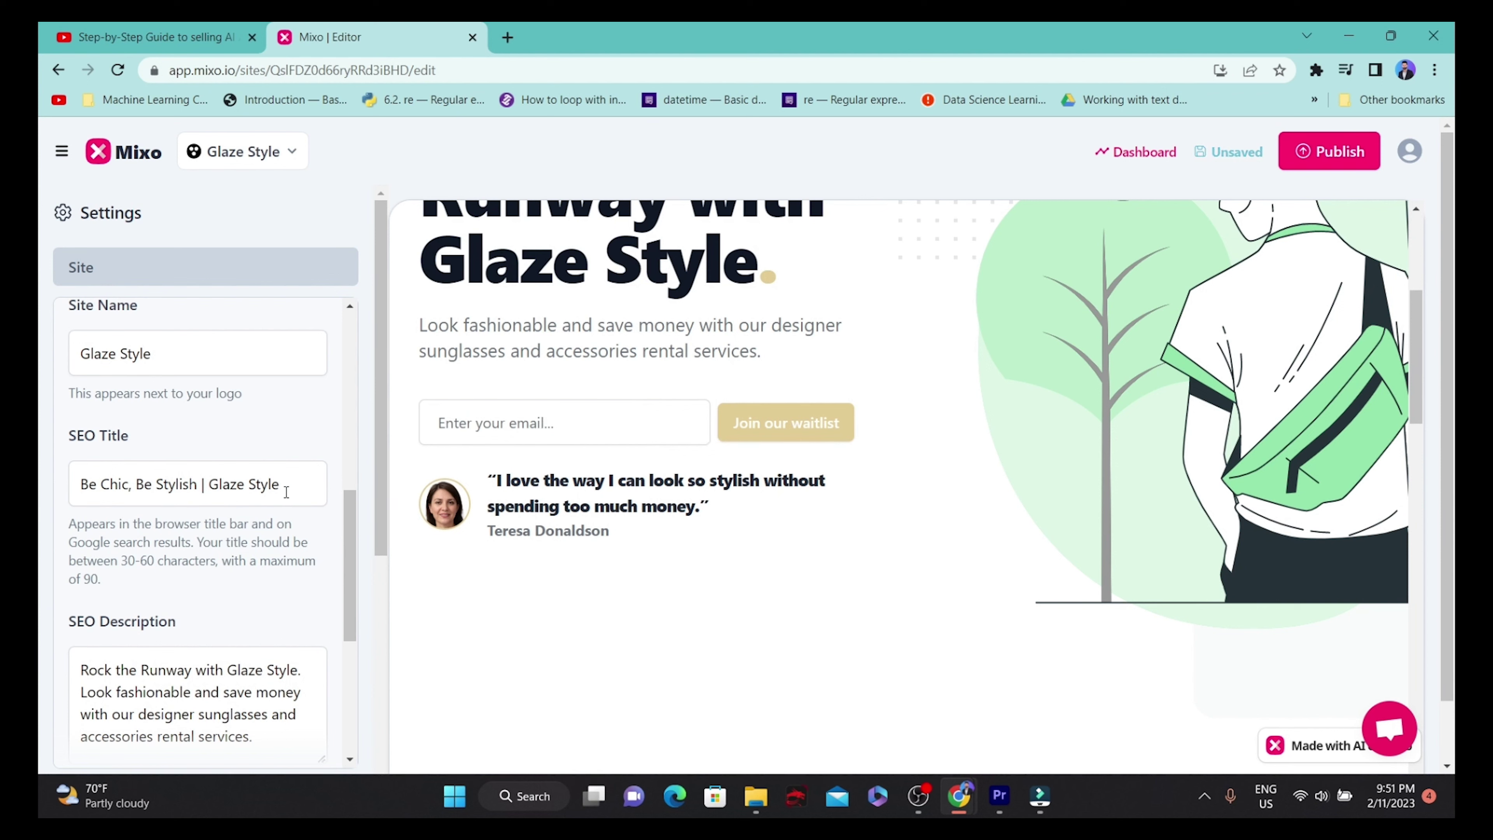
pyautogui.moveTo(286, 492); pyautogui.dragTo(76, 483)
pyautogui.scroll(3, 135, 540)
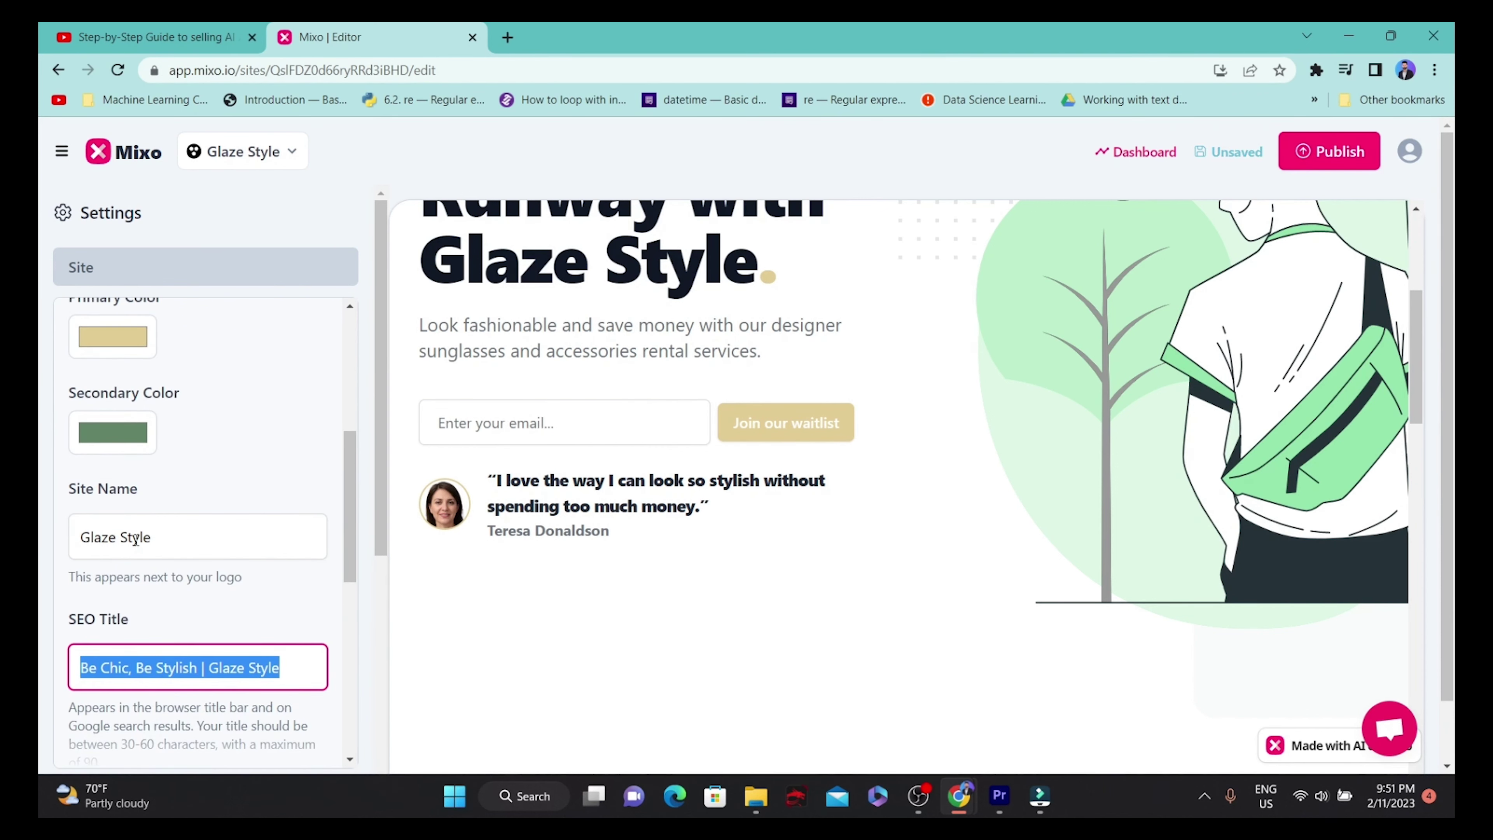
pyautogui.moveTo(152, 538); pyautogui.dragTo(60, 545)
pyautogui.scroll(5, 647, 376)
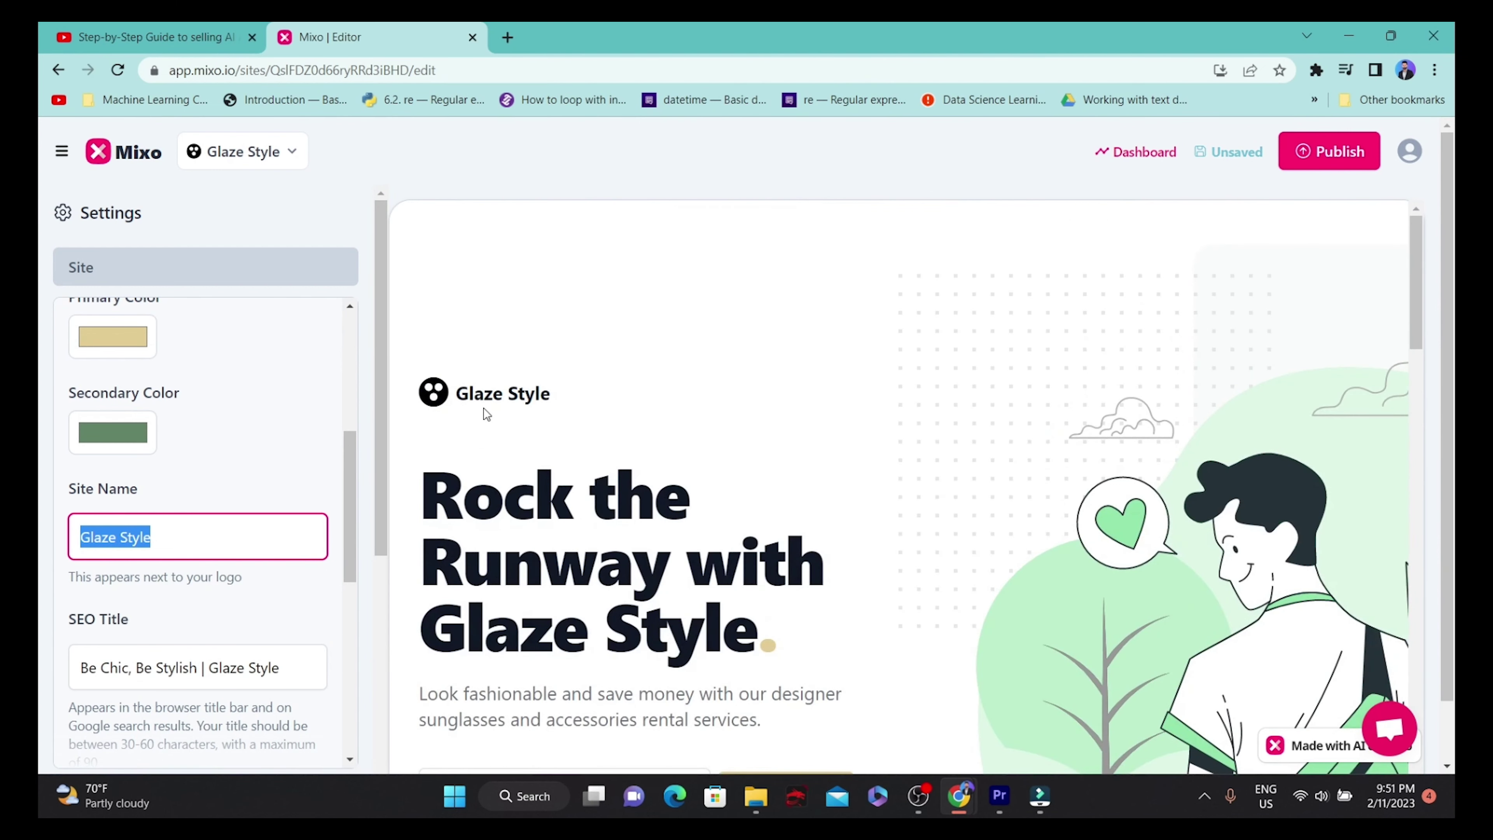
pyautogui.moveTo(456, 393); pyautogui.dragTo(553, 395)
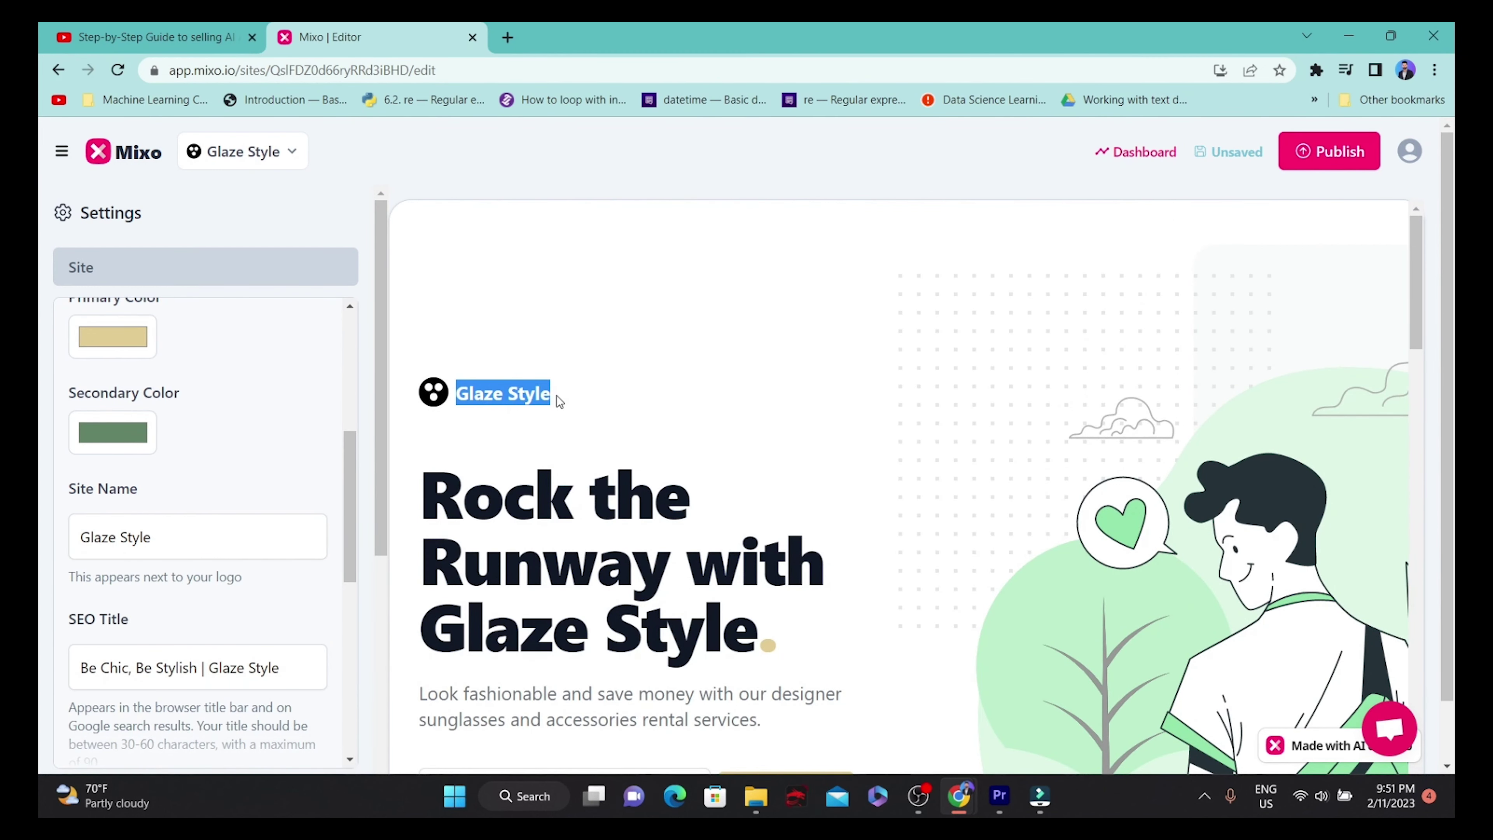
pyautogui.moveTo(268, 520); pyautogui.dragTo(45, 534)
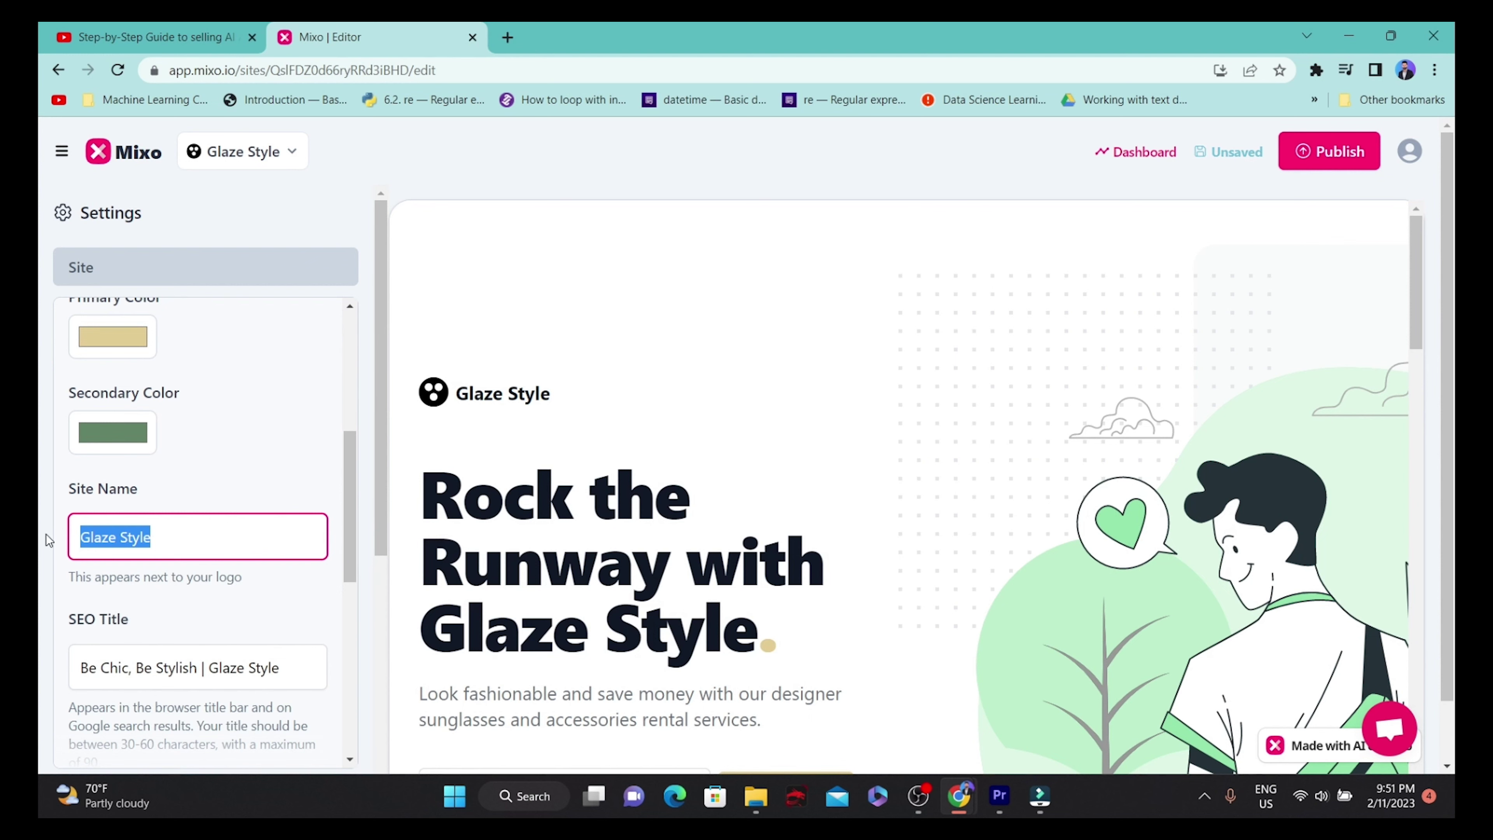
pyautogui.scroll(-5, 163, 531)
pyautogui.scroll(-3, 163, 531)
pyautogui.scroll(3, 163, 531)
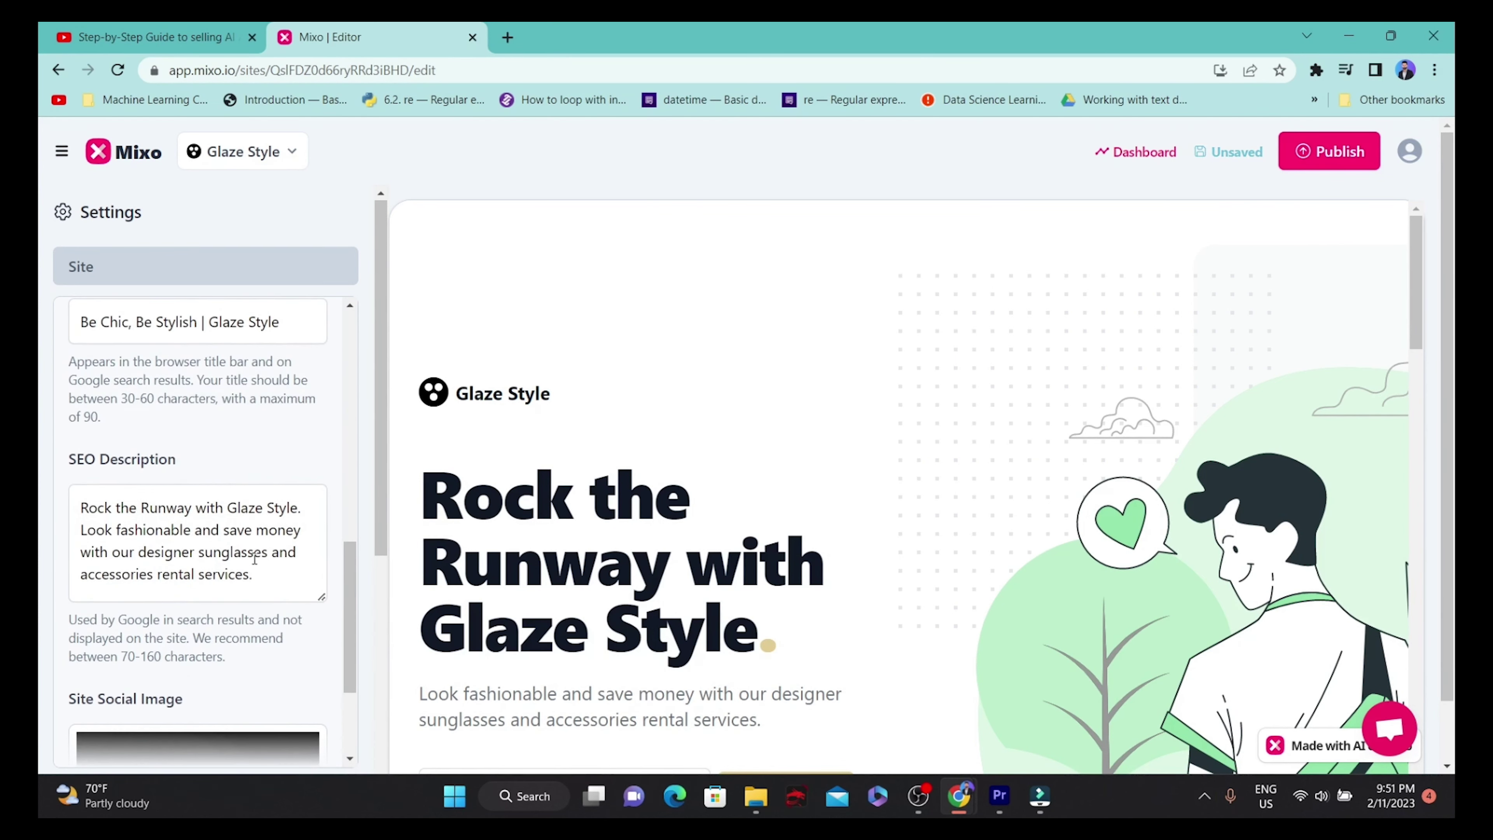
pyautogui.moveTo(258, 575); pyautogui.dragTo(80, 500)
pyautogui.scroll(-3, 594, 527)
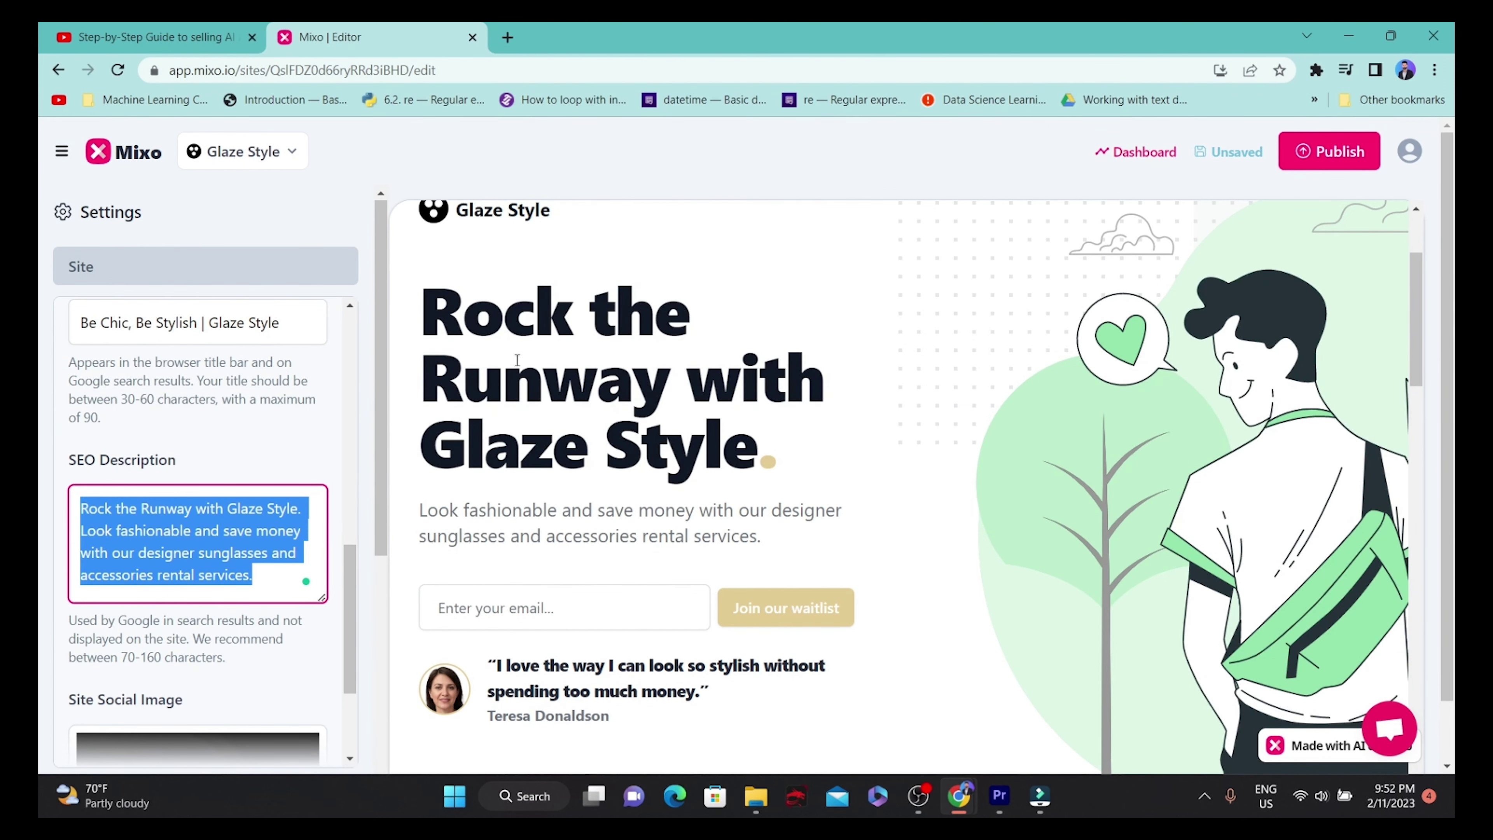
pyautogui.scroll(-3, 262, 509)
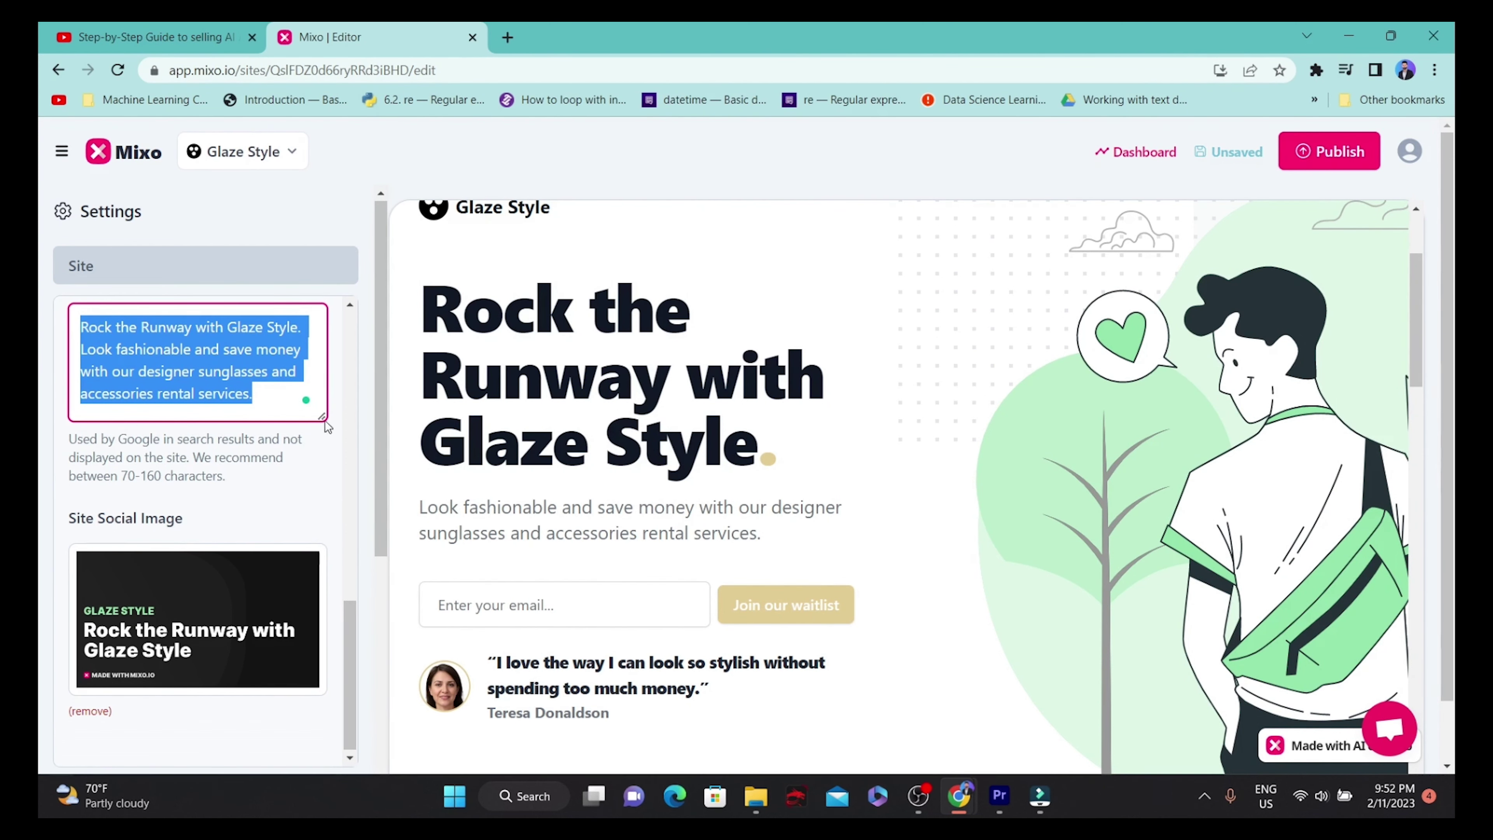
pyautogui.scroll(-8, 351, 458)
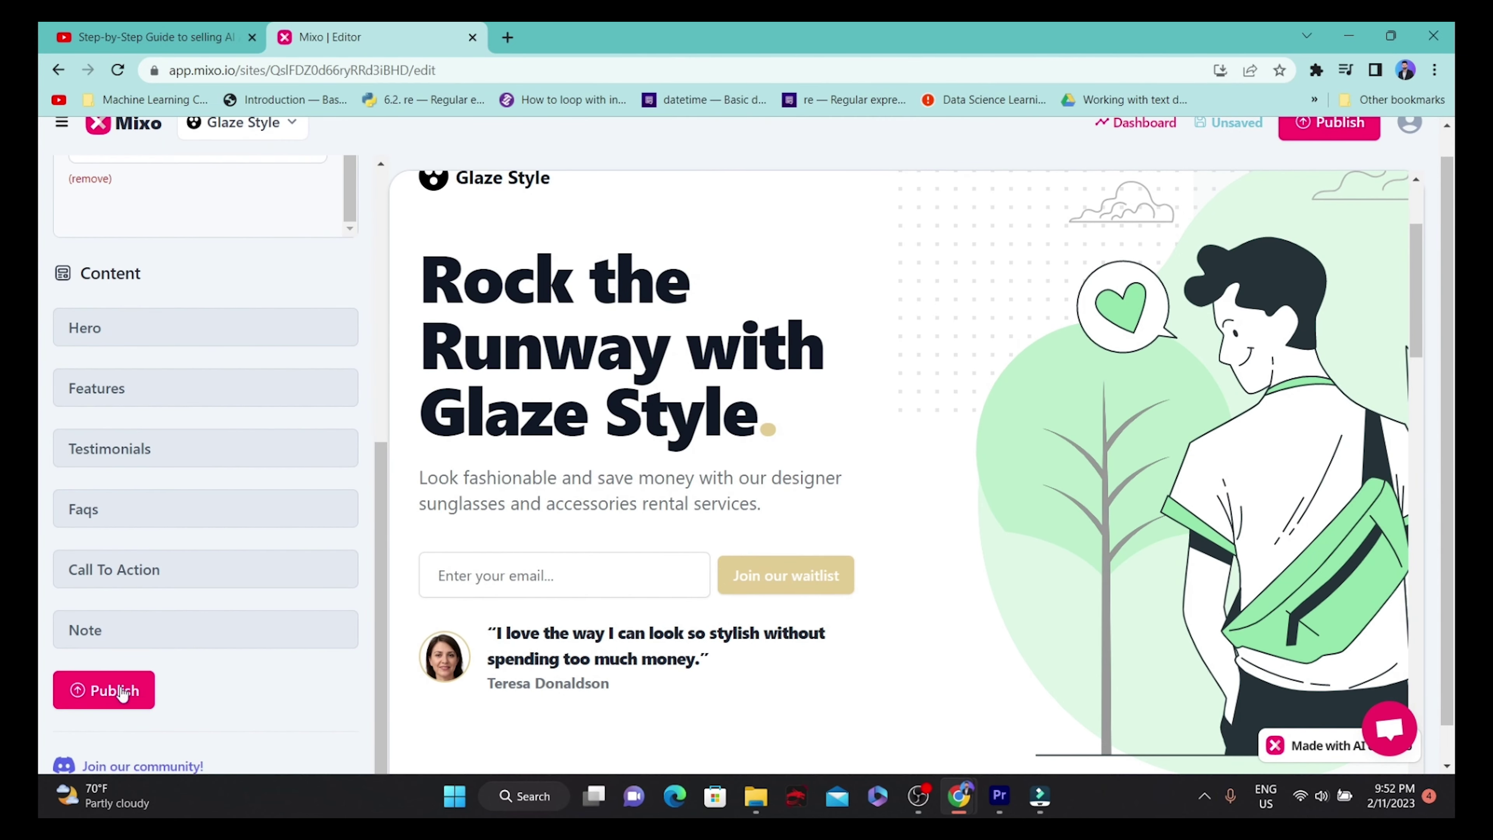
# Publish Glaze Style from the editor and get its live mixo.io link.
pyautogui.click(78, 700)
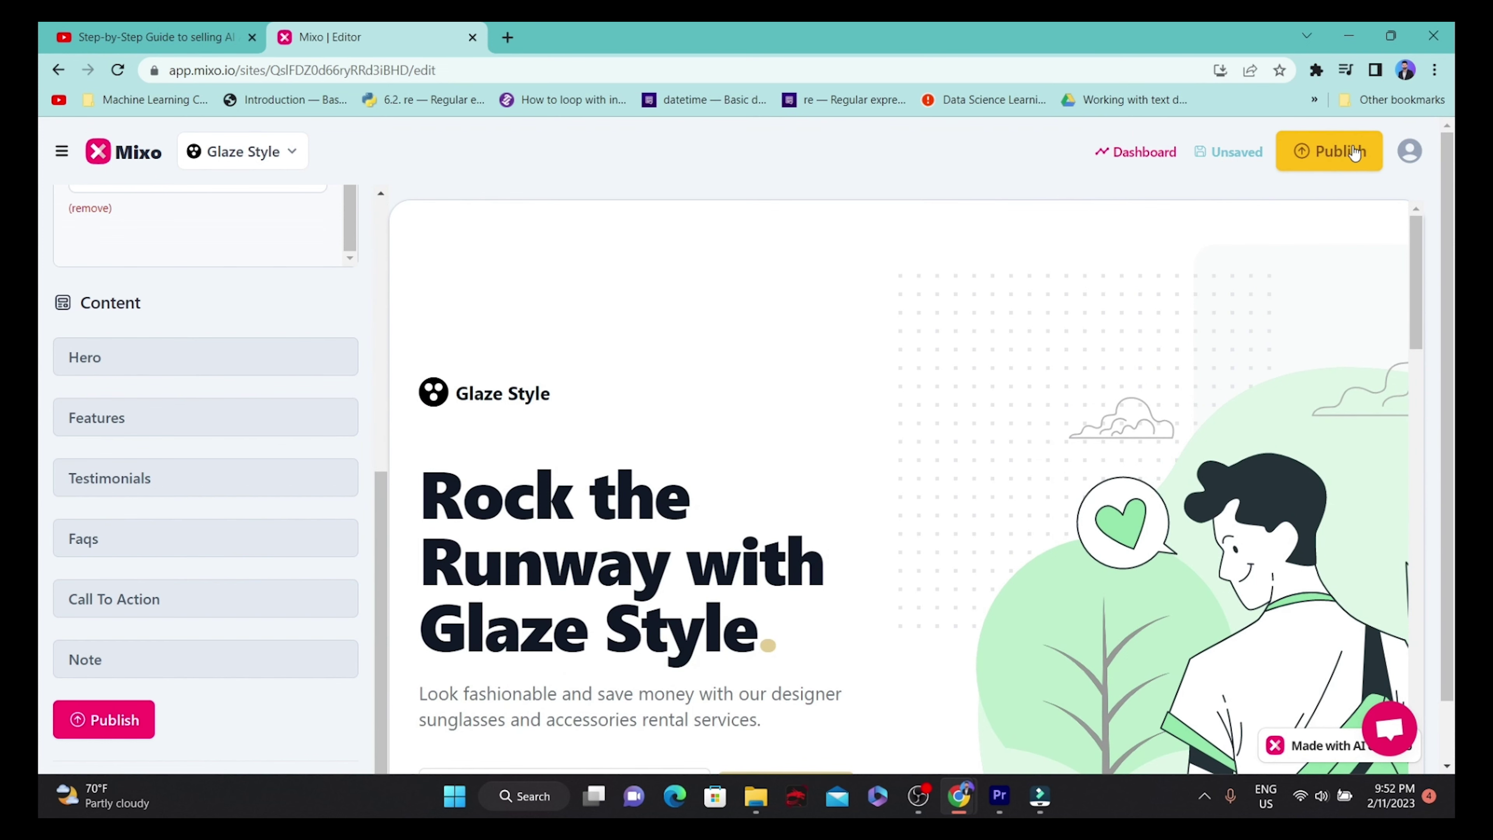
pyautogui.click(1345, 156)
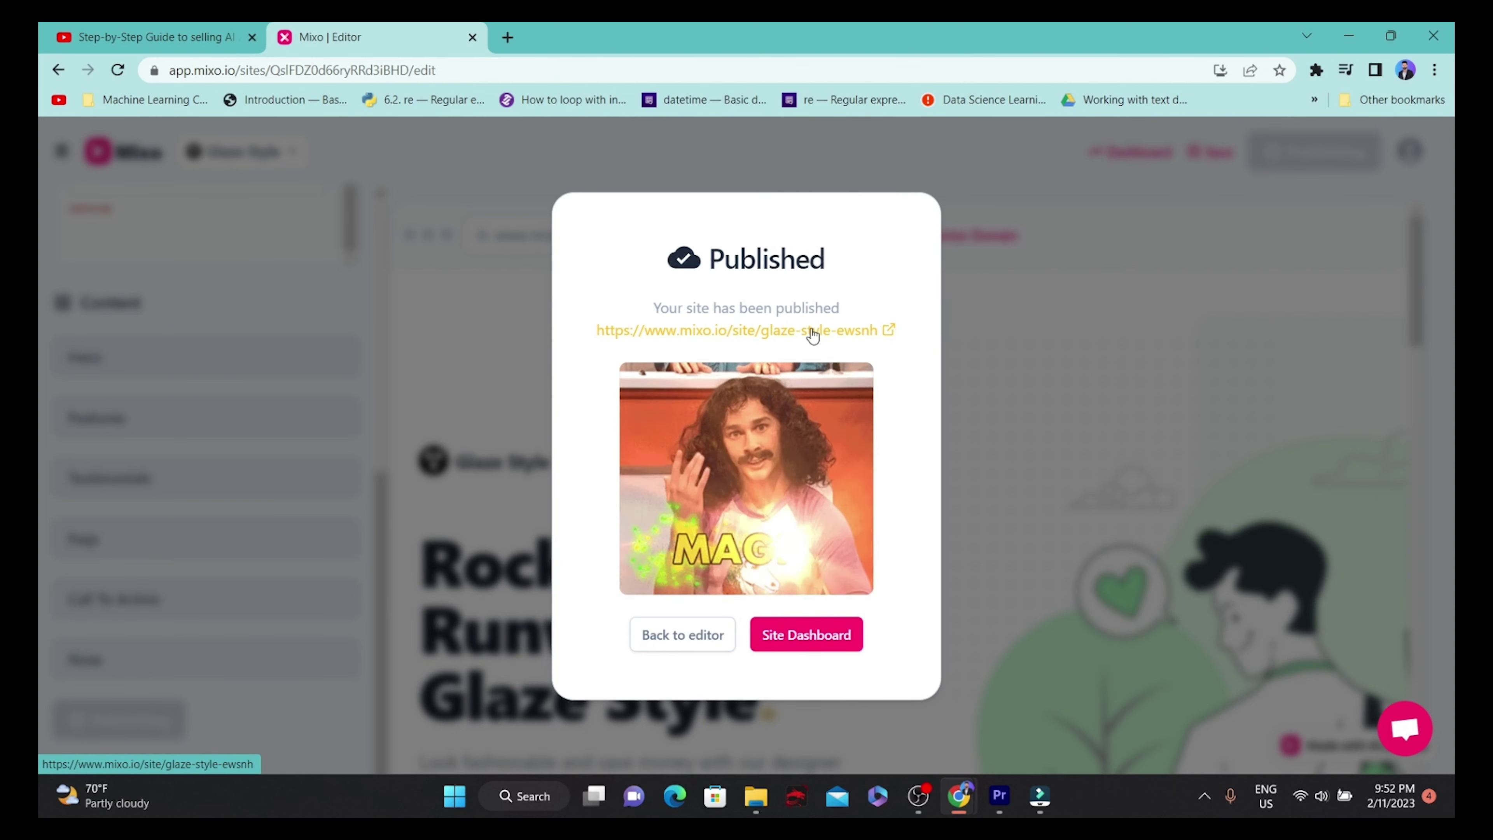
# Open the live Glaze Style site, submit a test email address to the waitlist, and select its address.
pyautogui.click(746, 338)
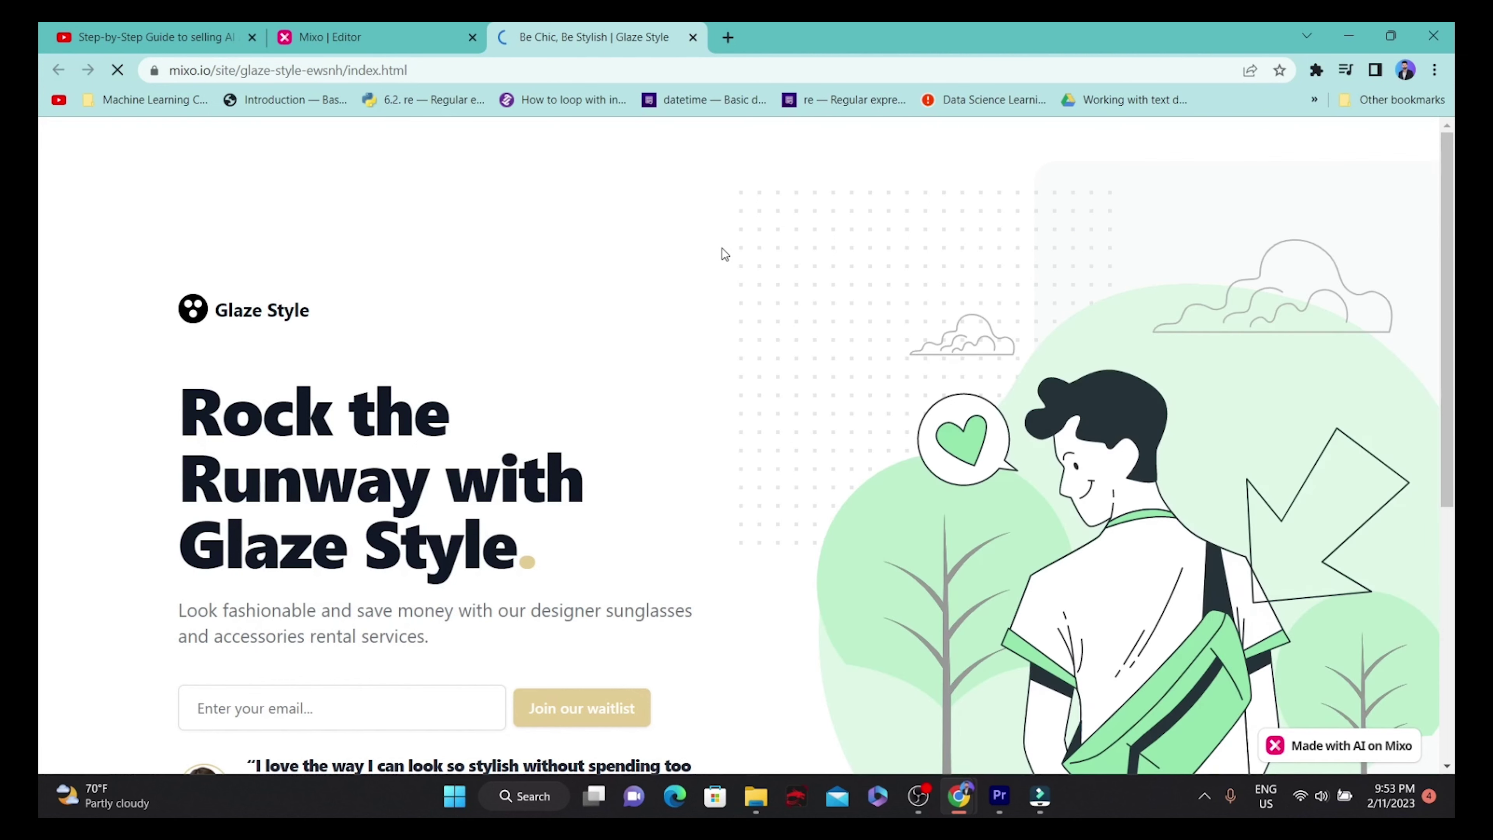
pyautogui.scroll(-5, 568, 275)
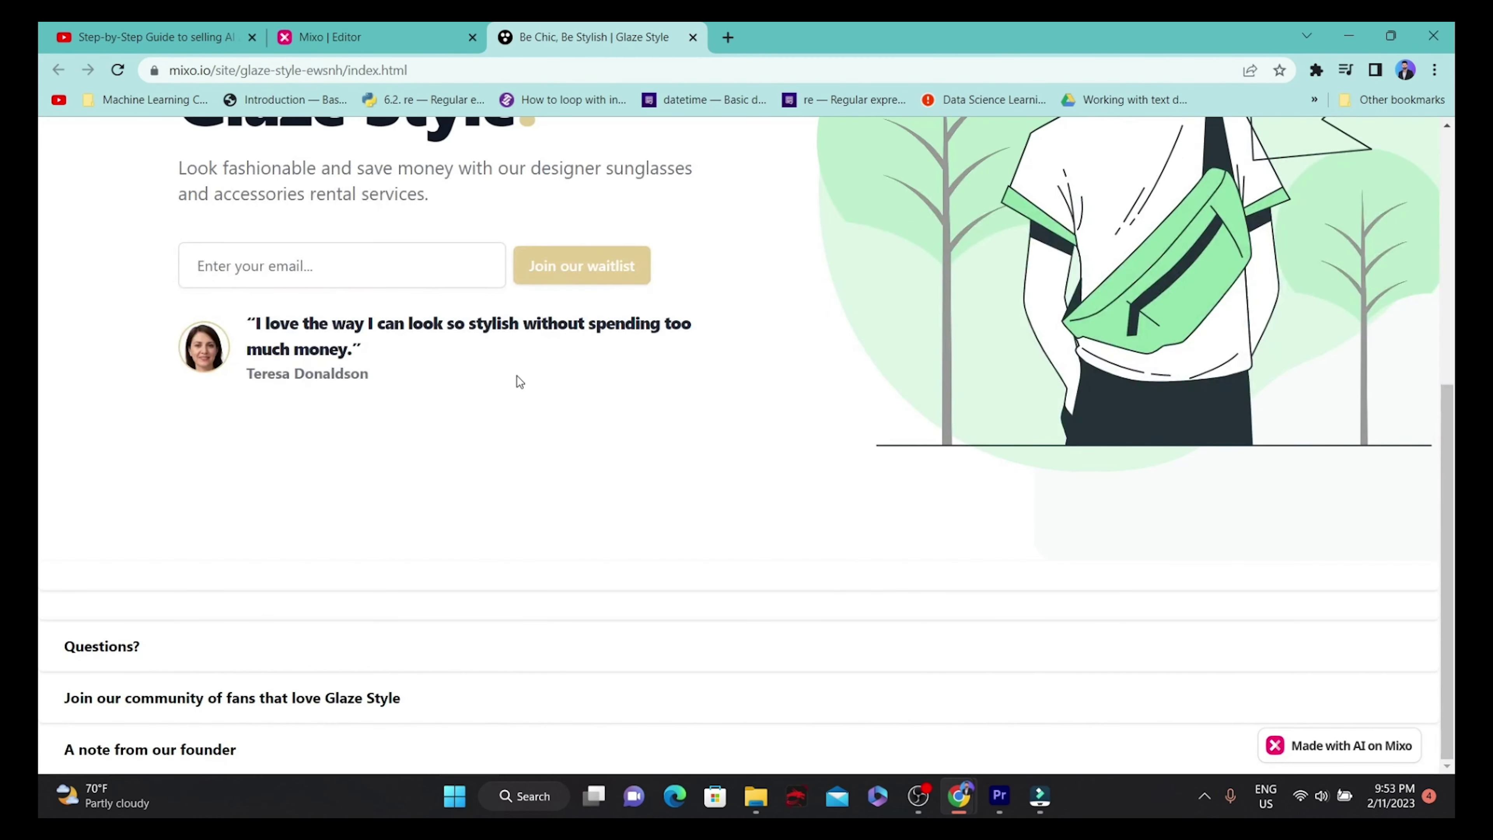
pyautogui.click(343, 259)
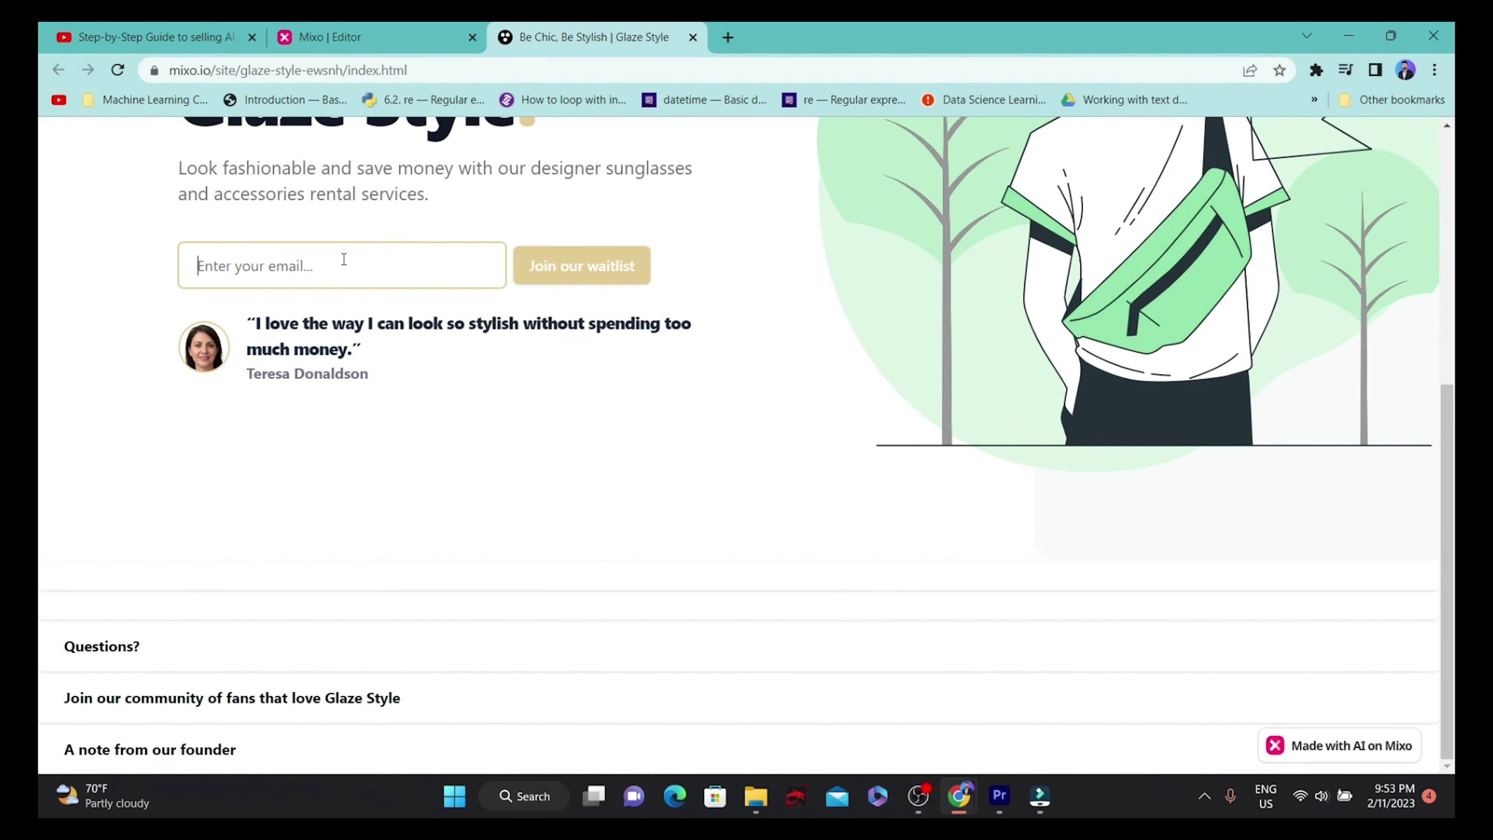
pyautogui.press('Return')
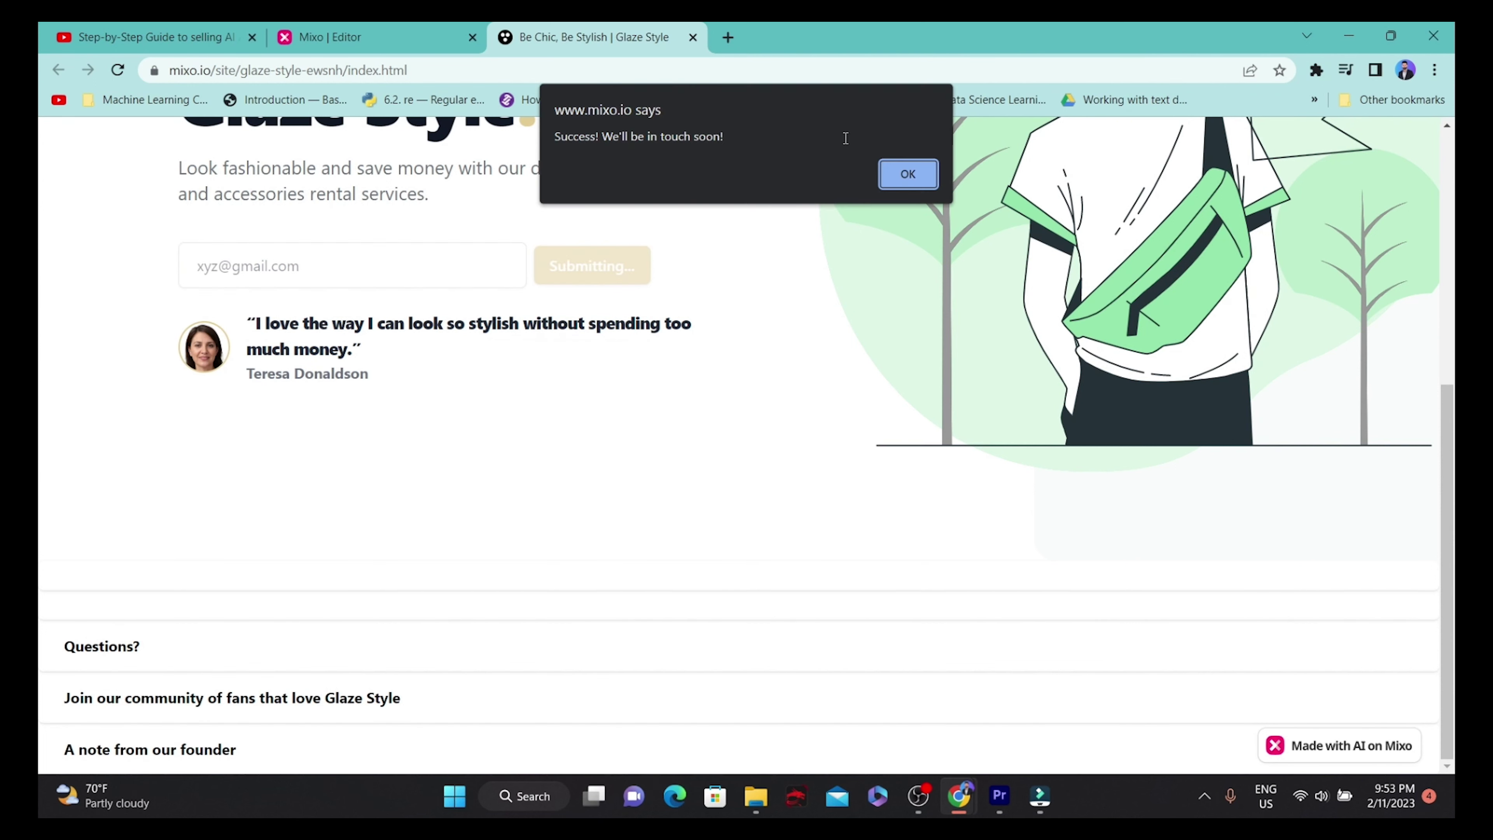
pyautogui.click(909, 179)
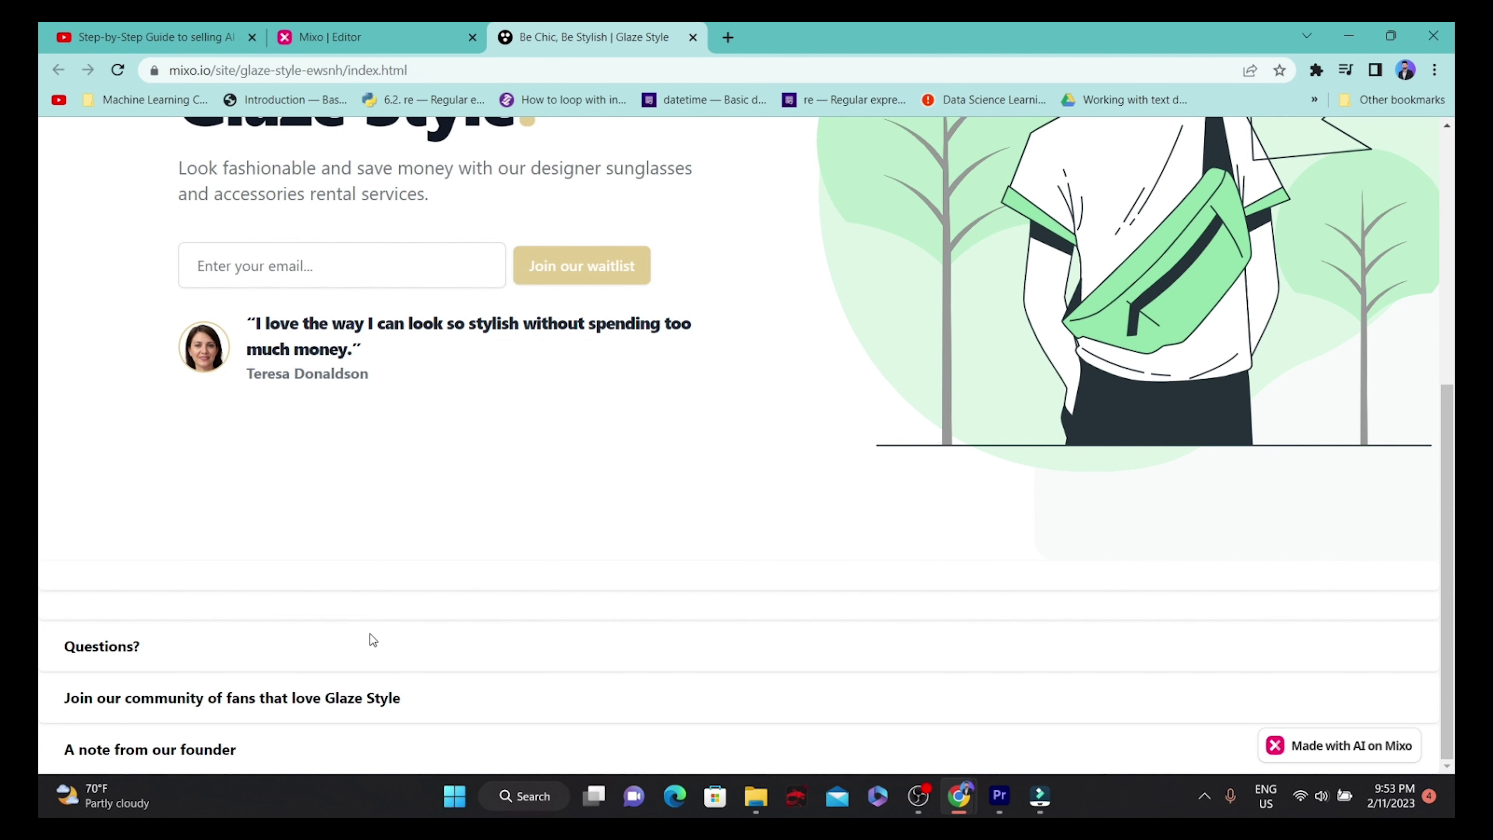
pyautogui.scroll(6, 472, 435)
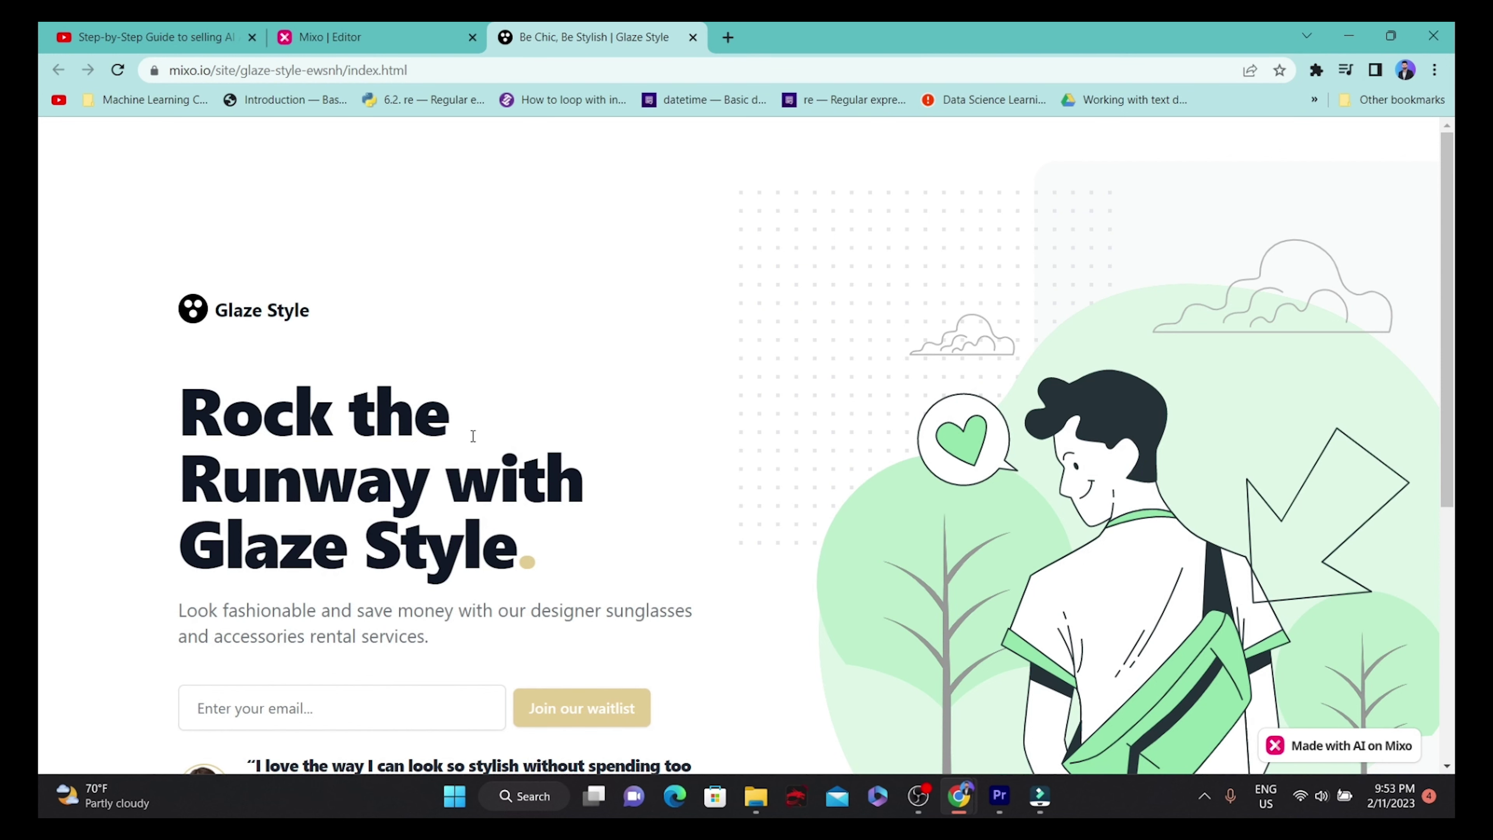
pyautogui.click(470, 70)
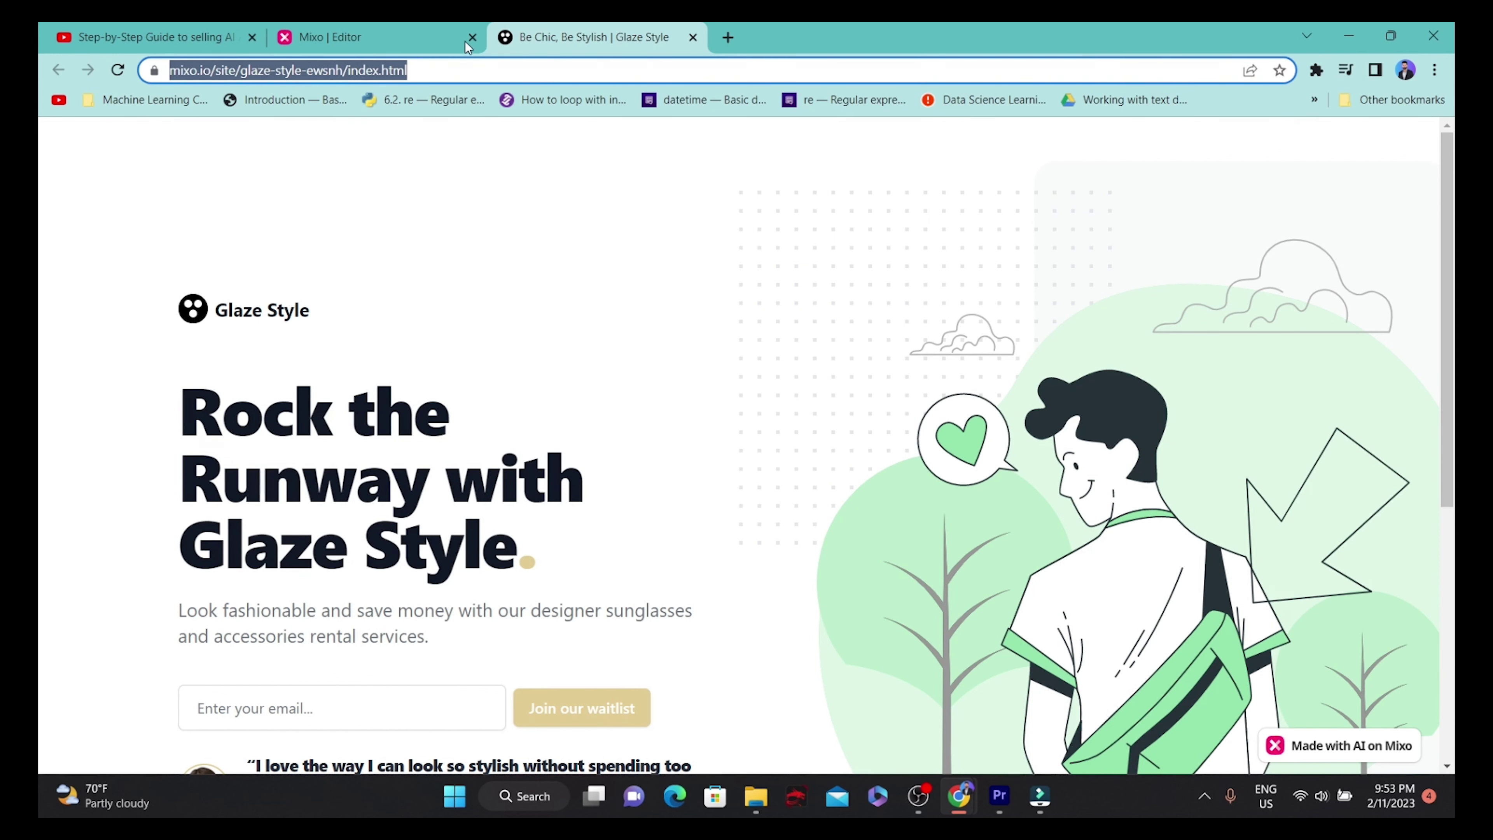
# Switch back to the Mixo editor tab and dismiss the Published dialog.
pyautogui.click(448, 32)
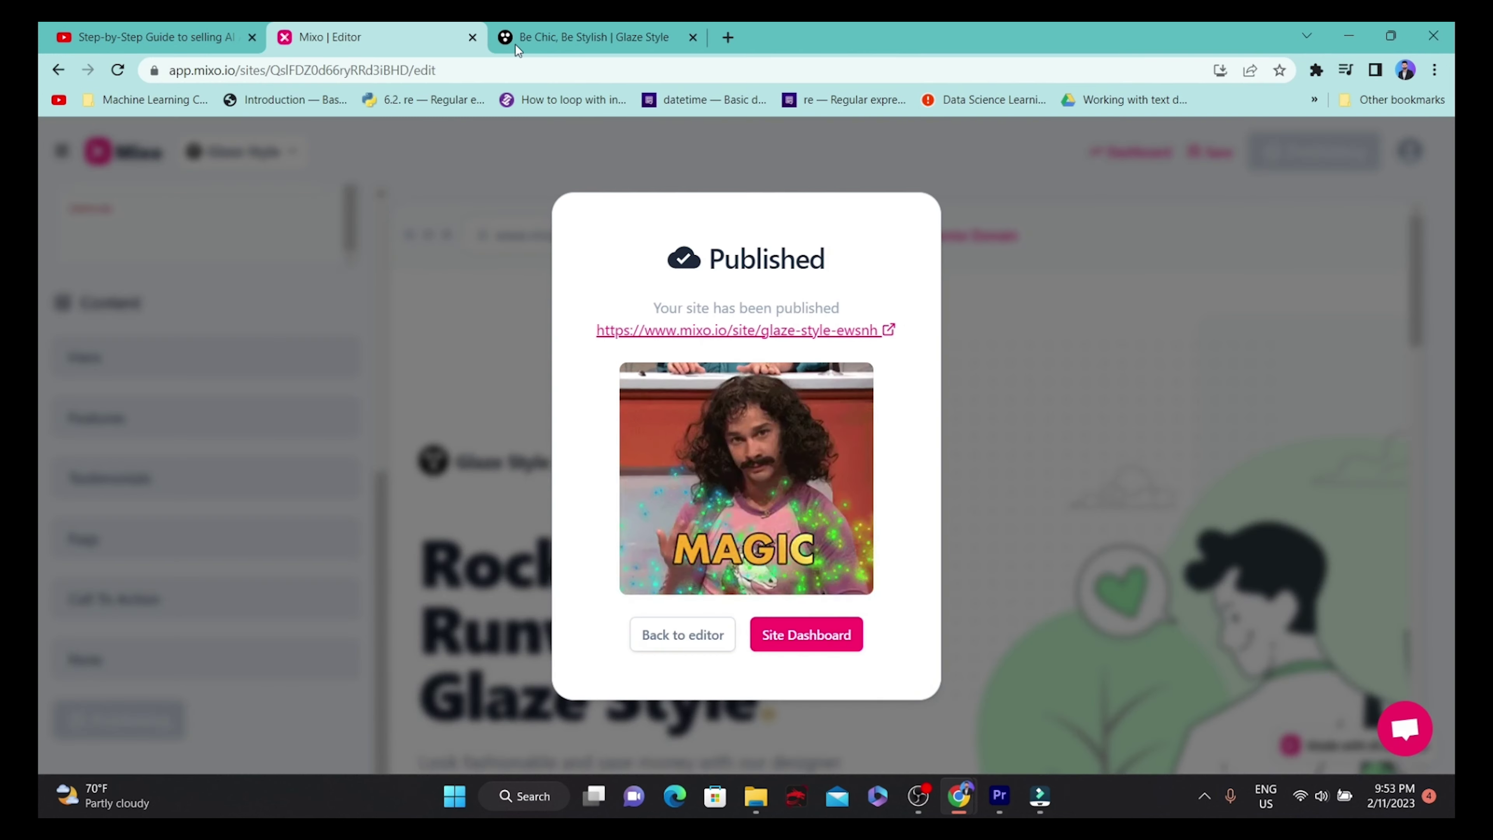
pyautogui.click(717, 642)
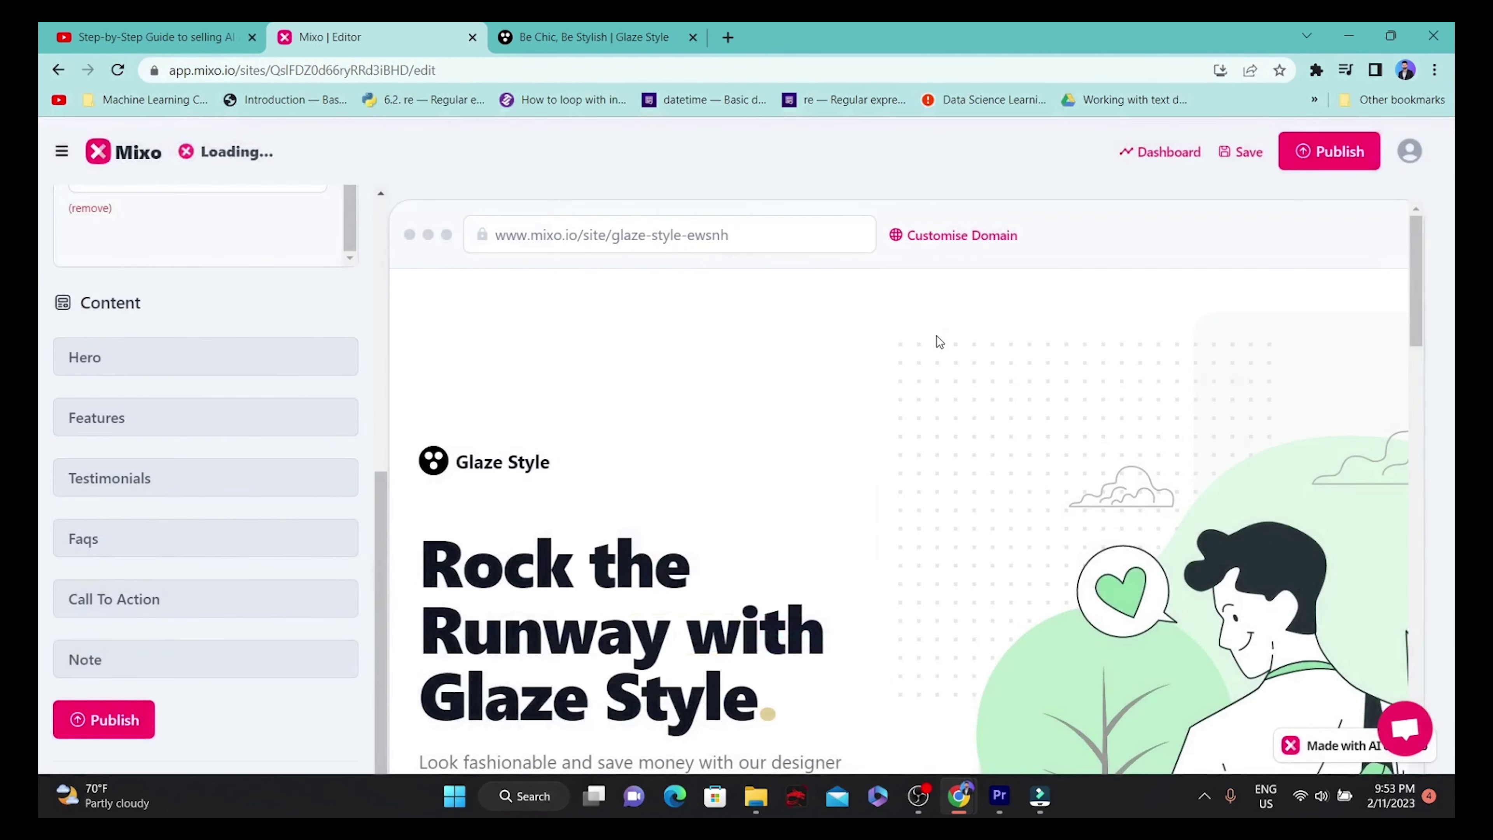